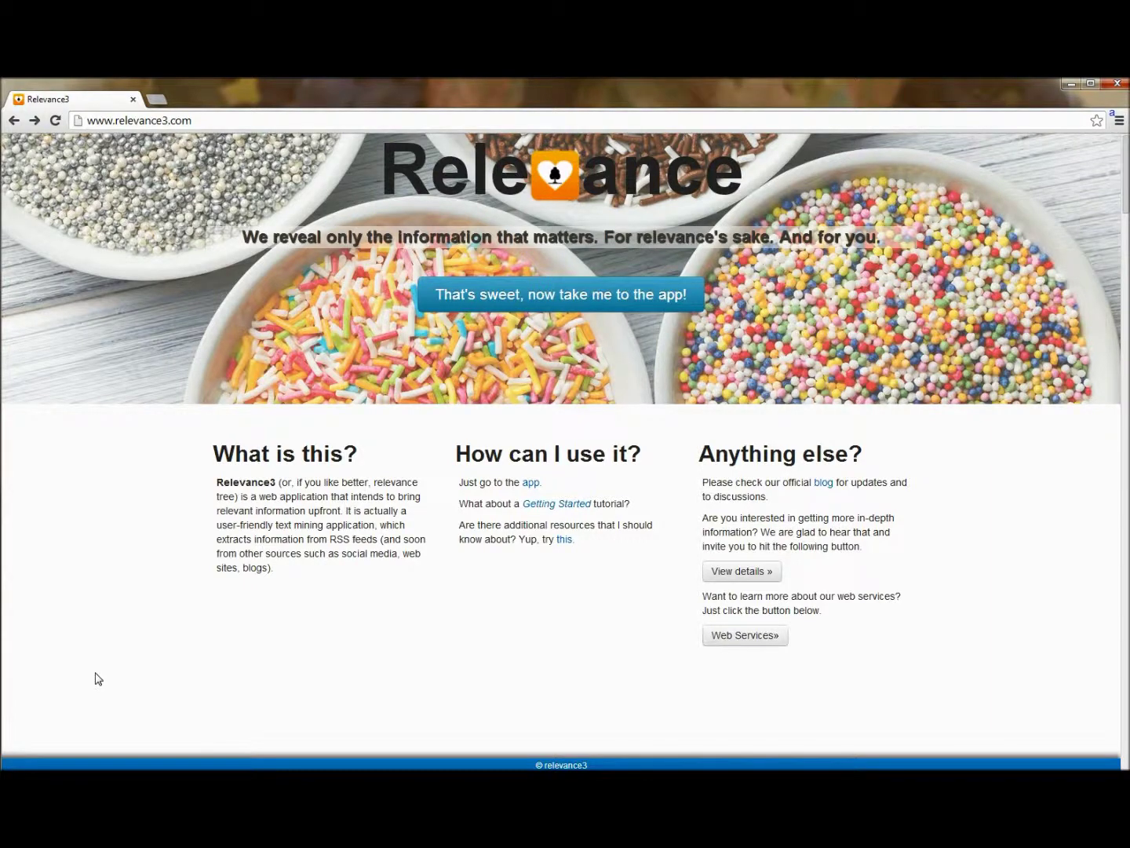
# Enter the web app from the landing page and open the source selection of the Business category.
pyautogui.click(464, 294)
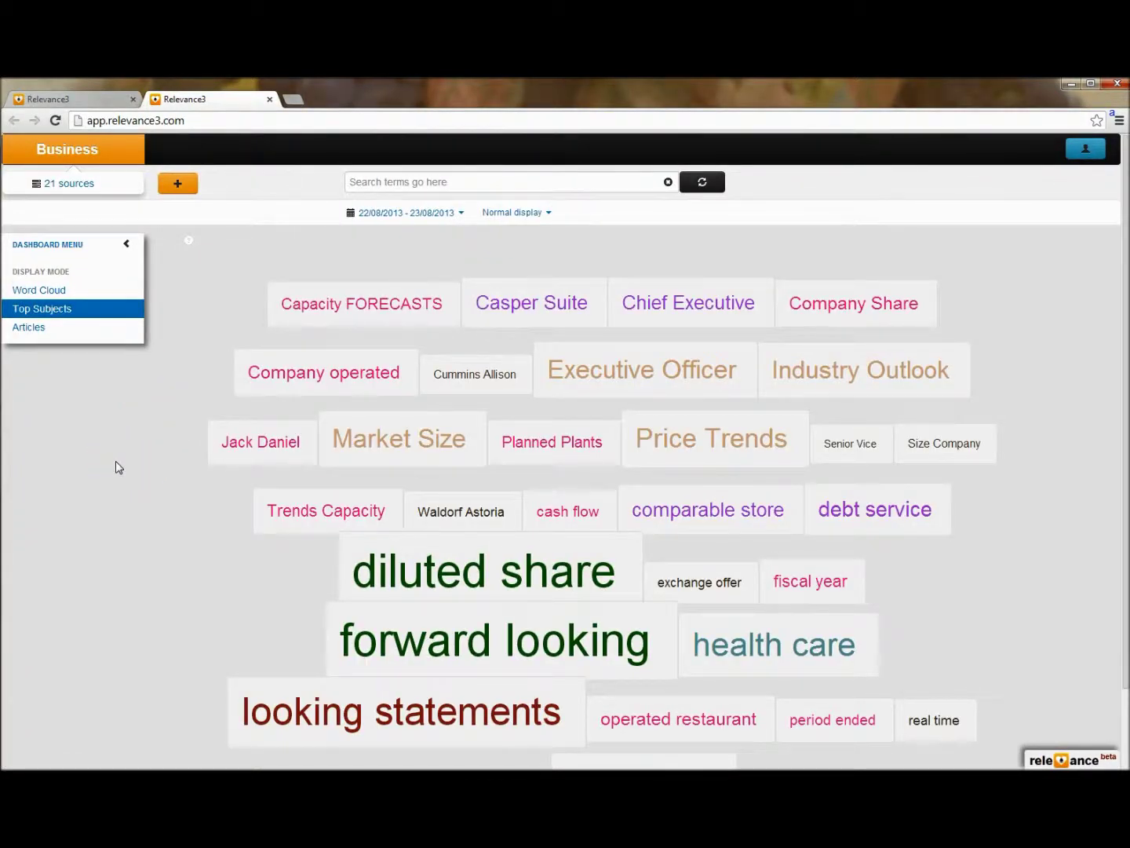
pyautogui.click(116, 154)
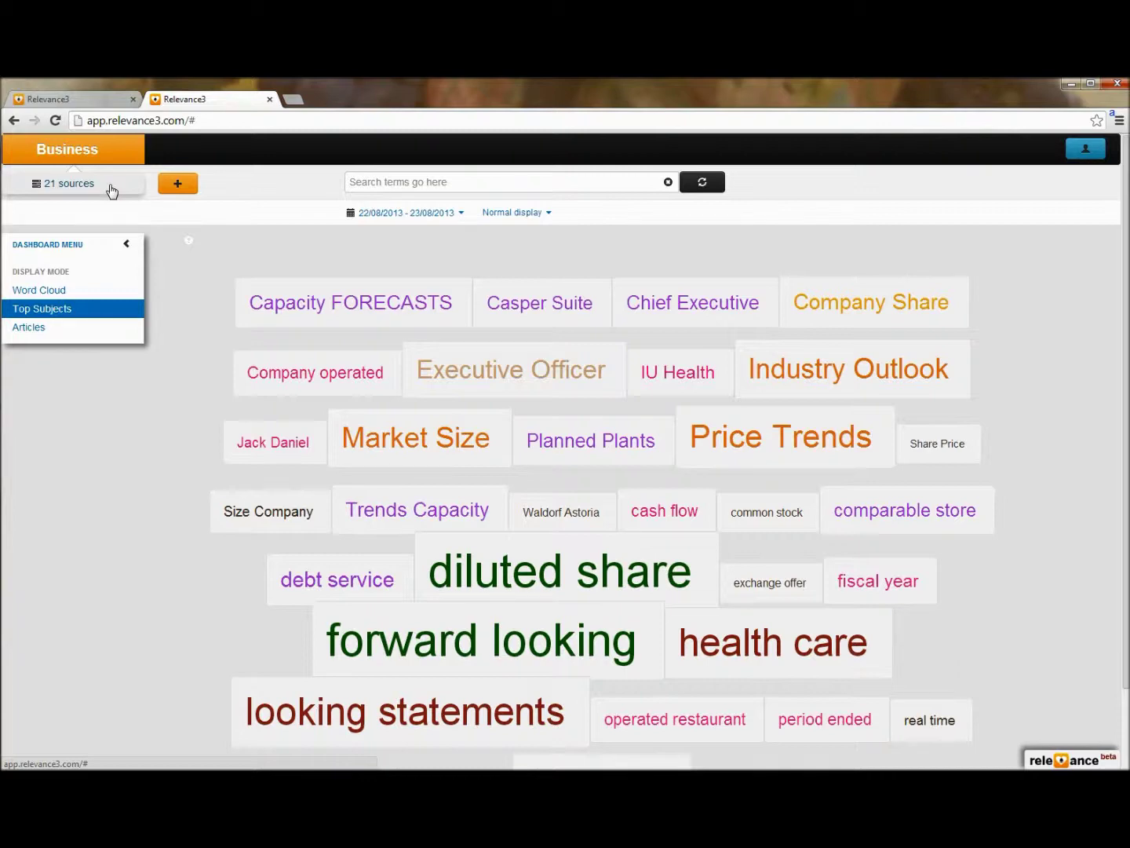
pyautogui.click(103, 186)
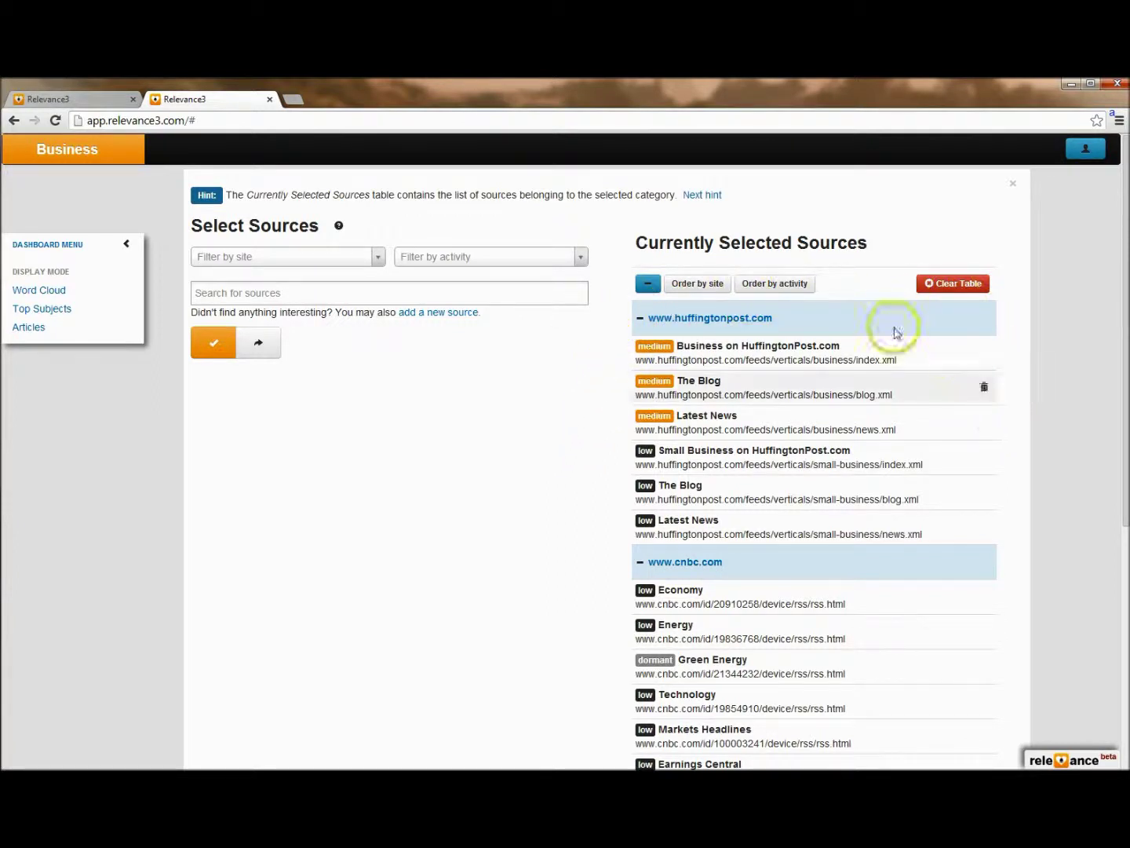
# Order the currently selected sources by site, reverse that order, and regroup them by activity with high activity first.
pyautogui.click(703, 286)
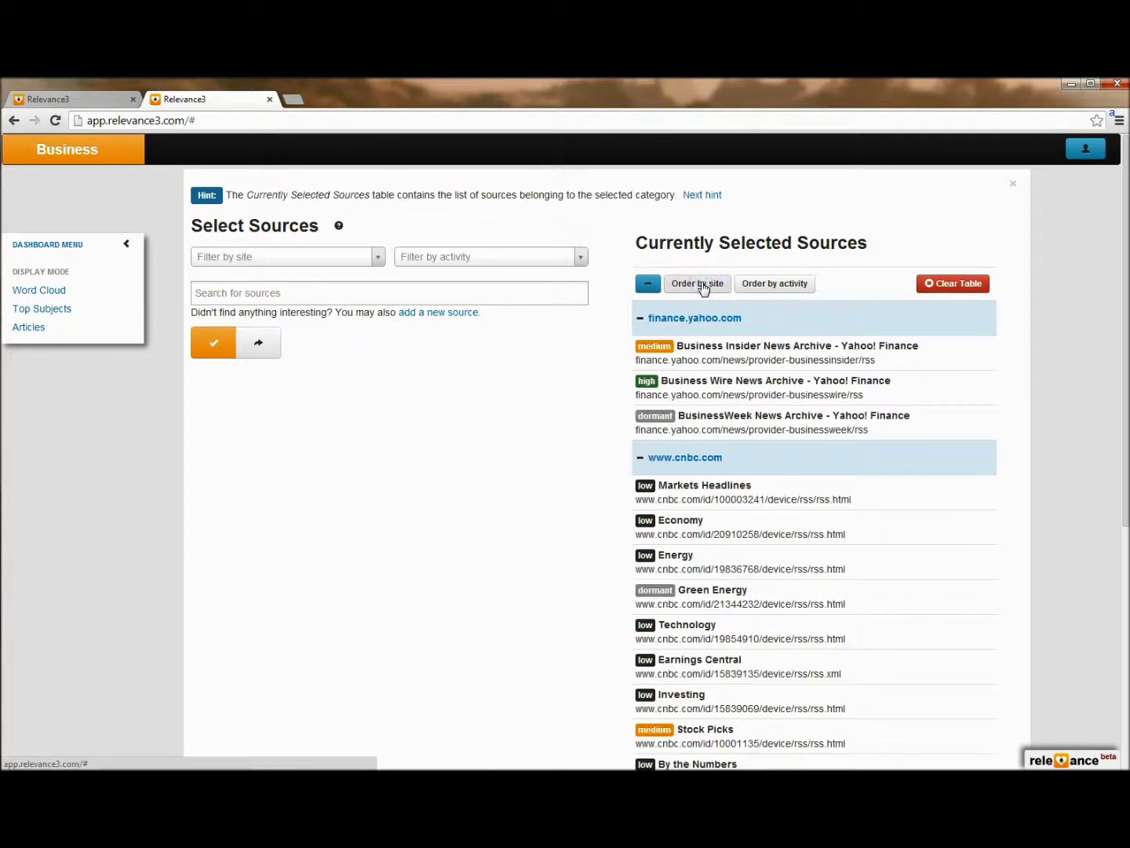
pyautogui.click(703, 287)
pyautogui.click(768, 287)
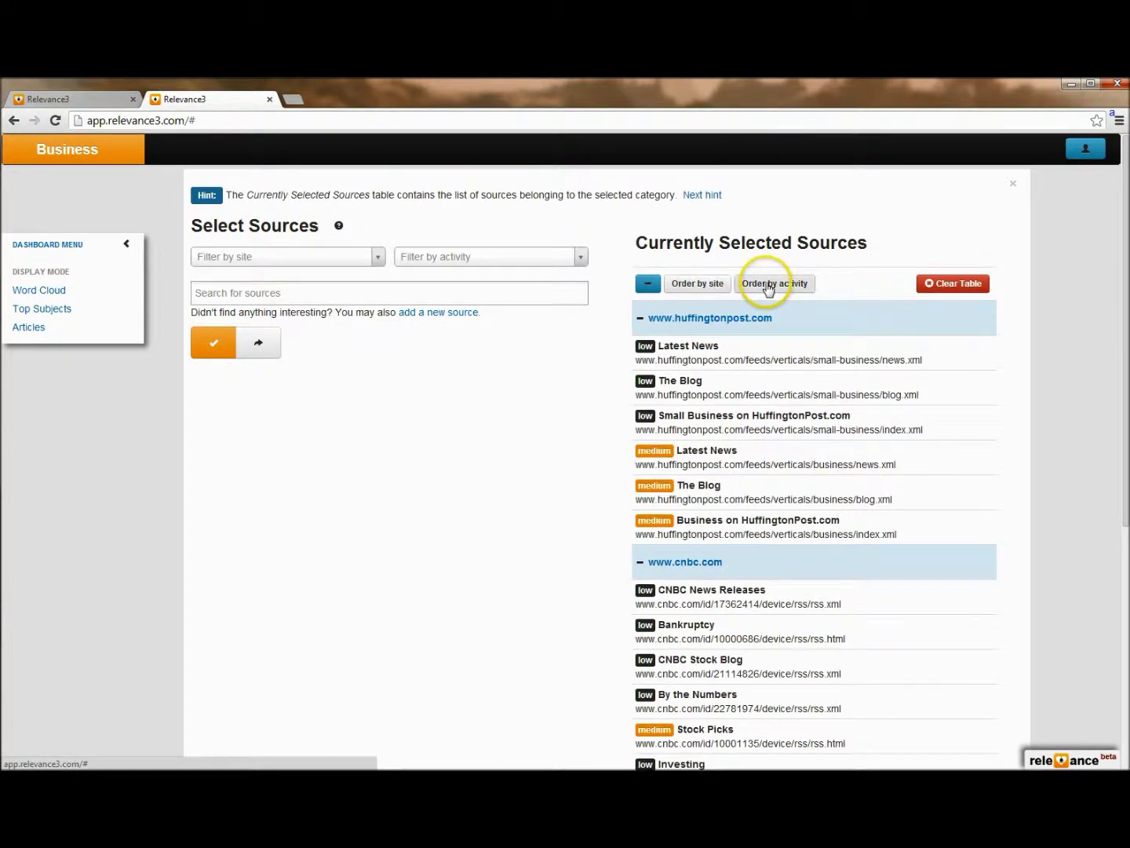
pyautogui.click(768, 286)
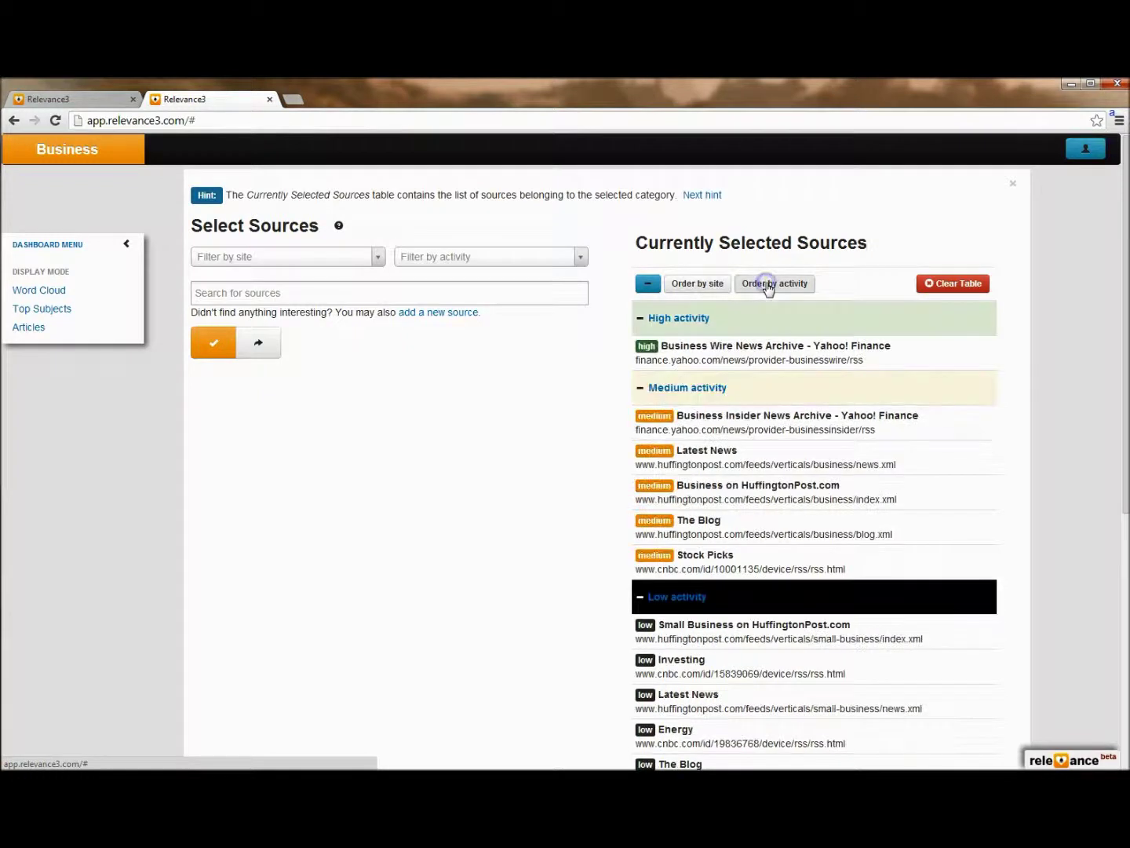
# Collapse all activity groups, and show the source table ordered by site with its groups expanded.
pyautogui.click(650, 285)
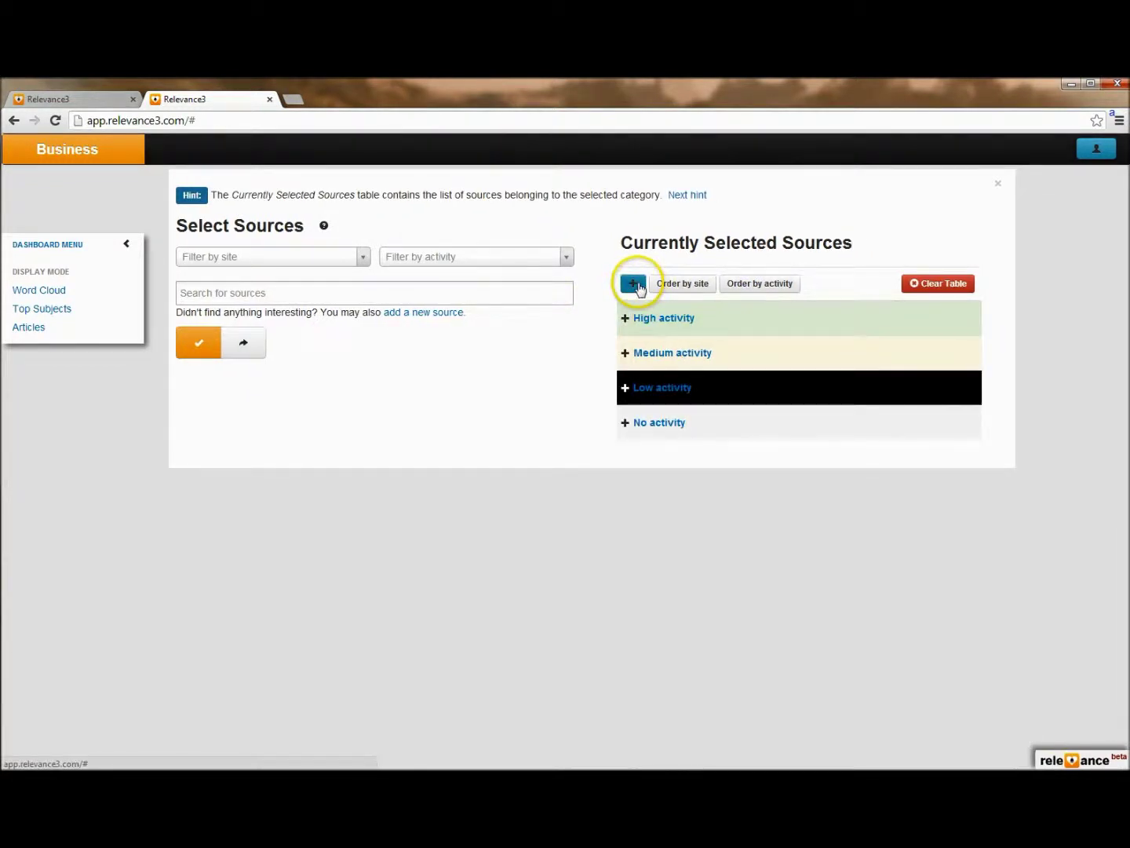
pyautogui.click(695, 283)
pyautogui.click(630, 284)
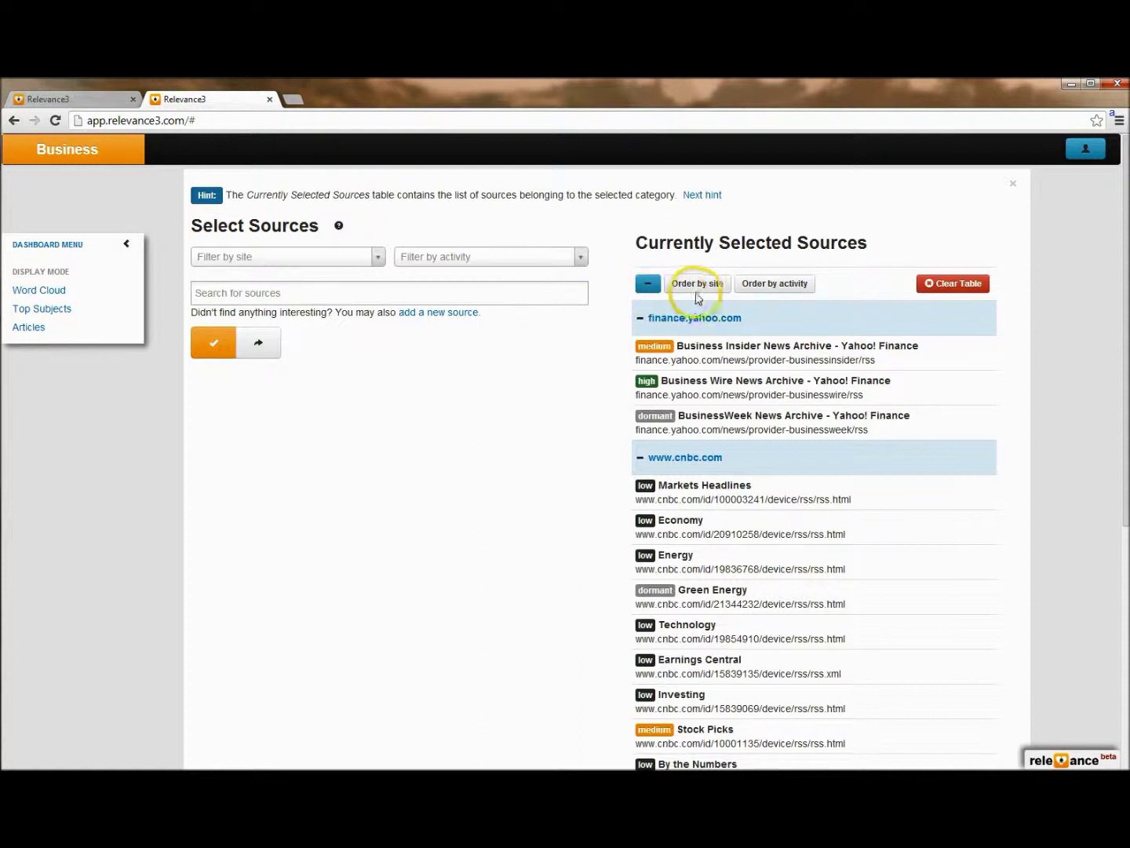
# Order the sources by activity, remove the dormant Green Energy and BusinessWeek News Archive sources, and apply the selection.
pyautogui.click(759, 283)
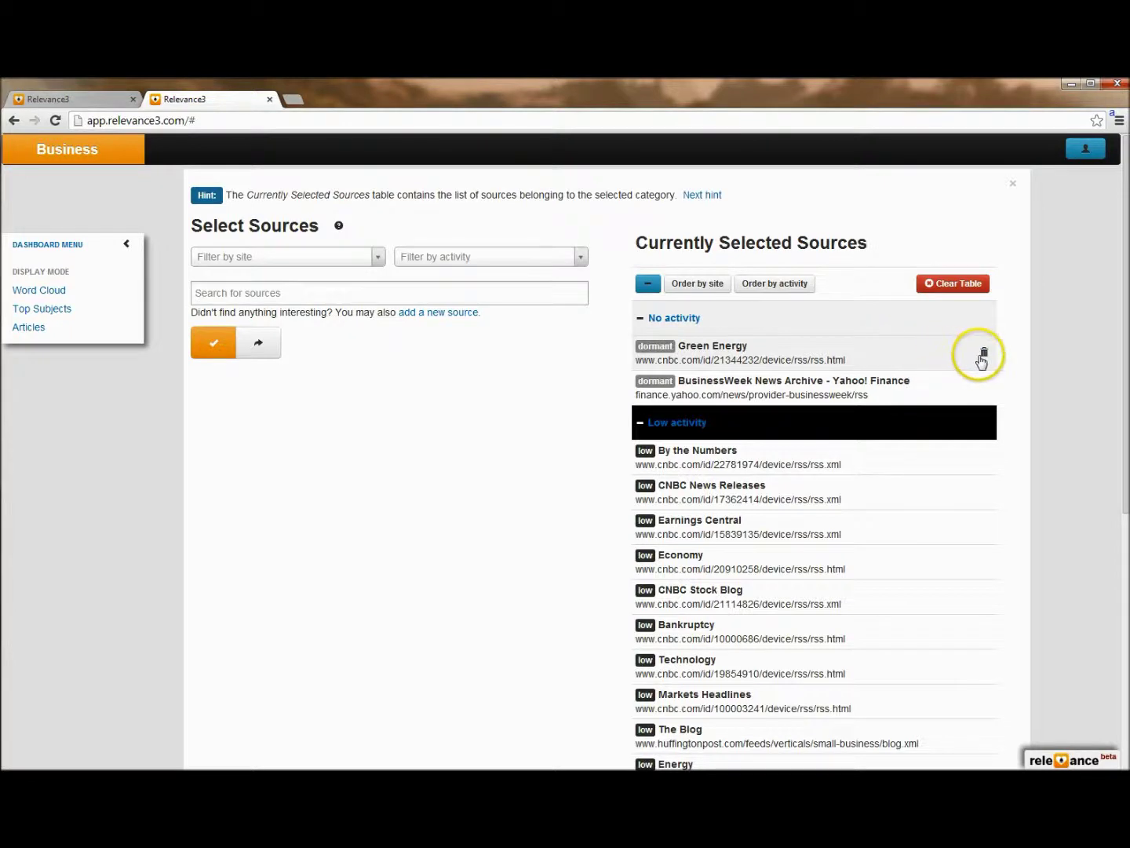
pyautogui.click(985, 355)
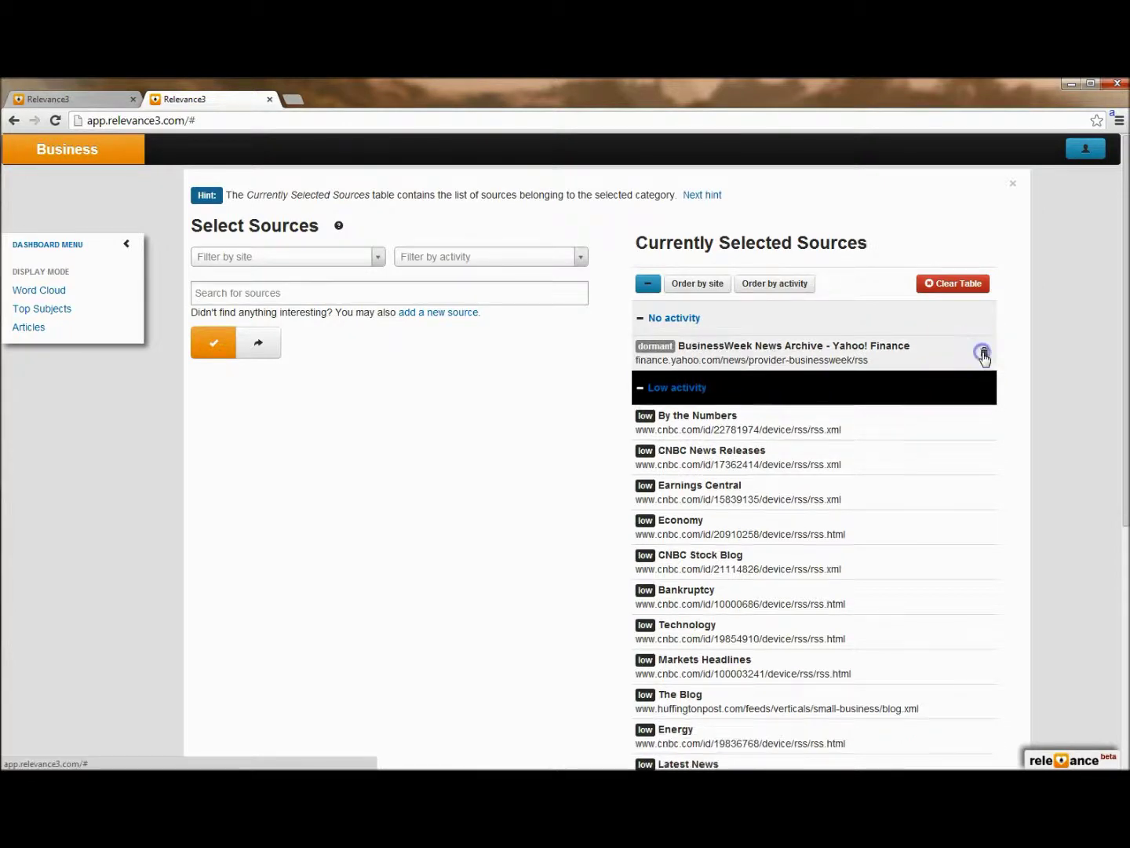
pyautogui.click(984, 353)
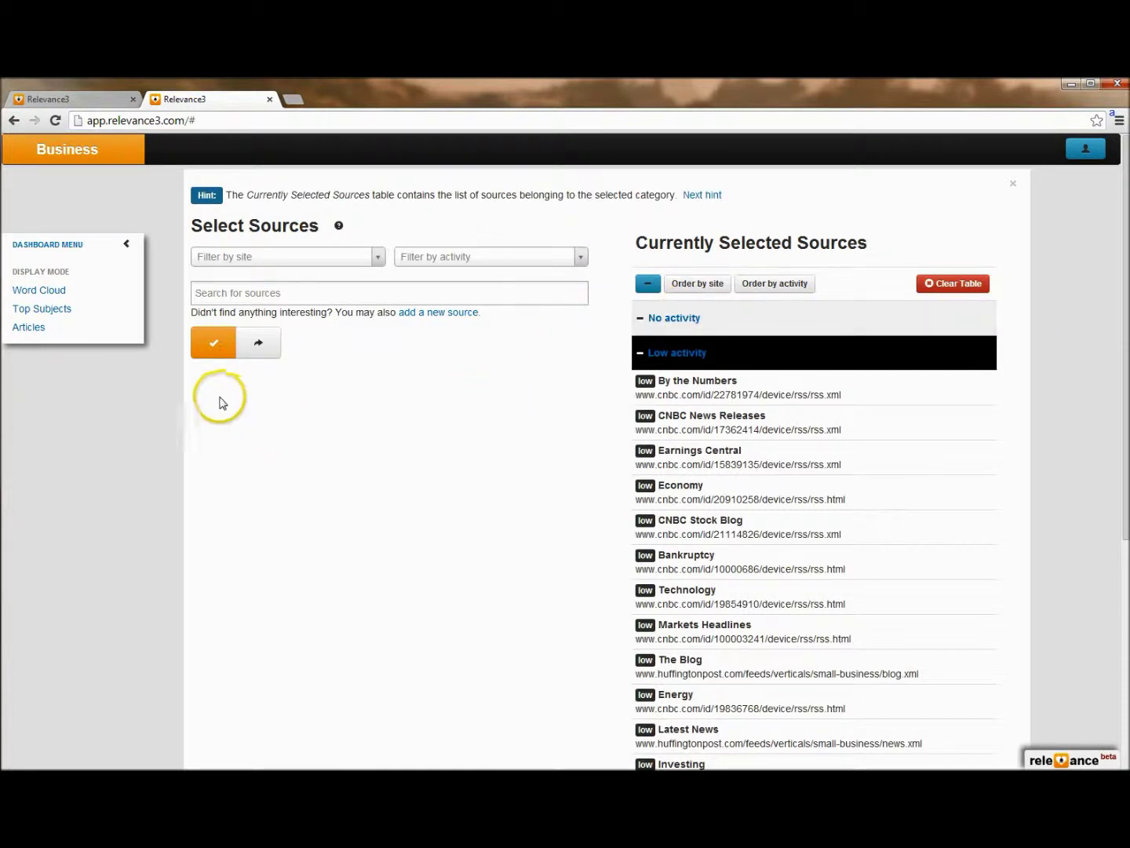
pyautogui.click(207, 356)
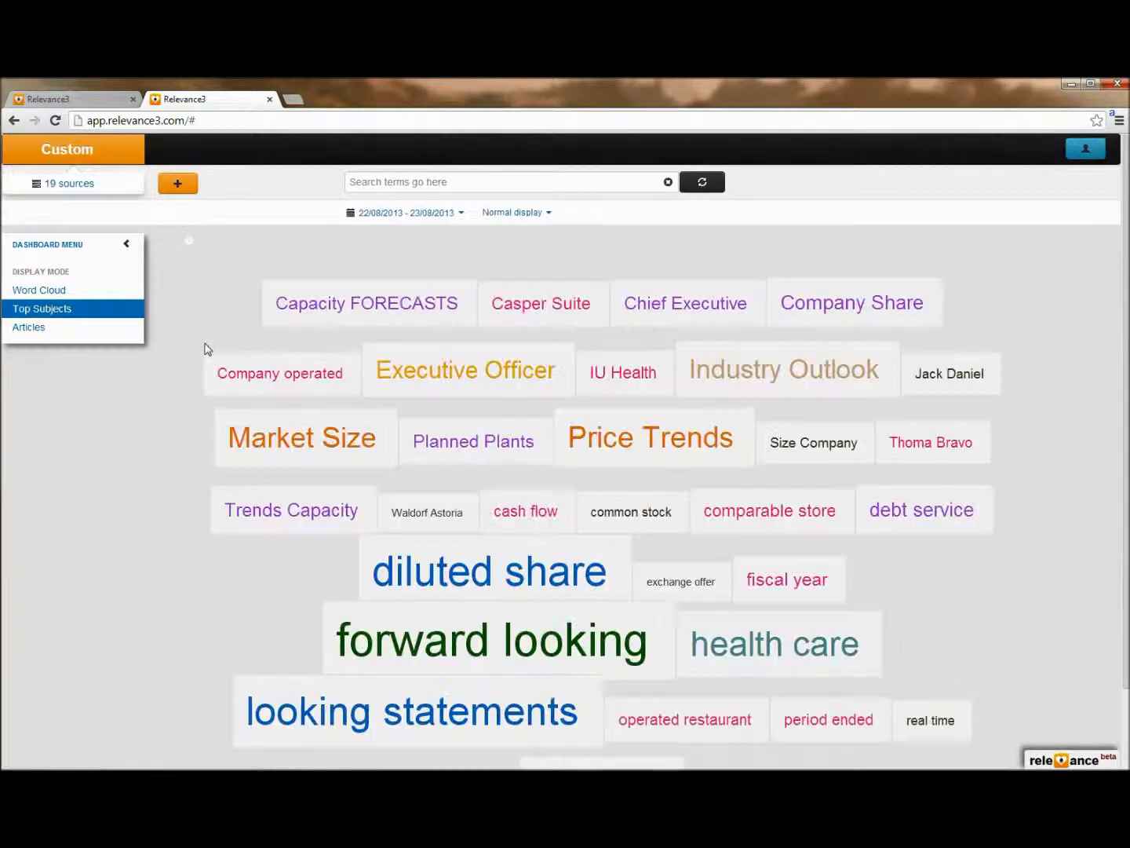
pyautogui.click(186, 333)
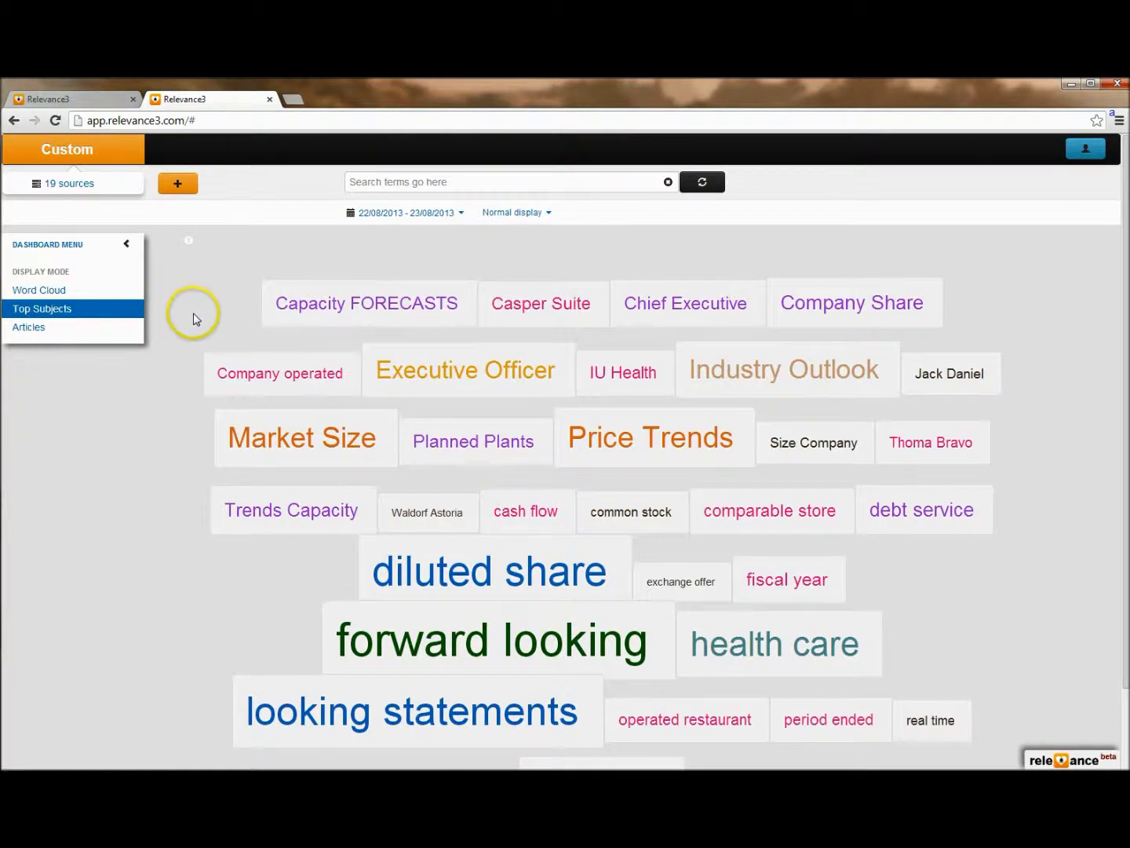
# Reopen the source selection ordered by activity and remove By the Numbers, CNBC News Releases and Earnings Central together.
pyautogui.click(115, 192)
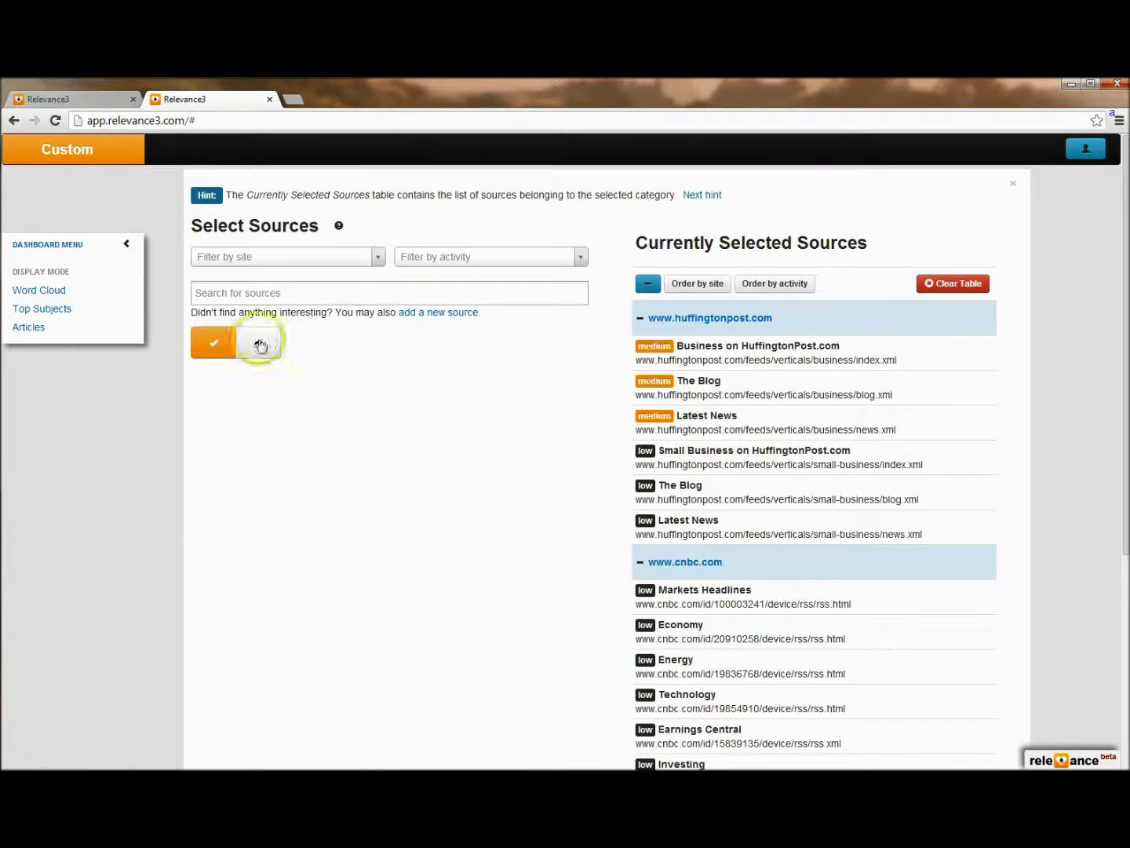
pyautogui.click(758, 292)
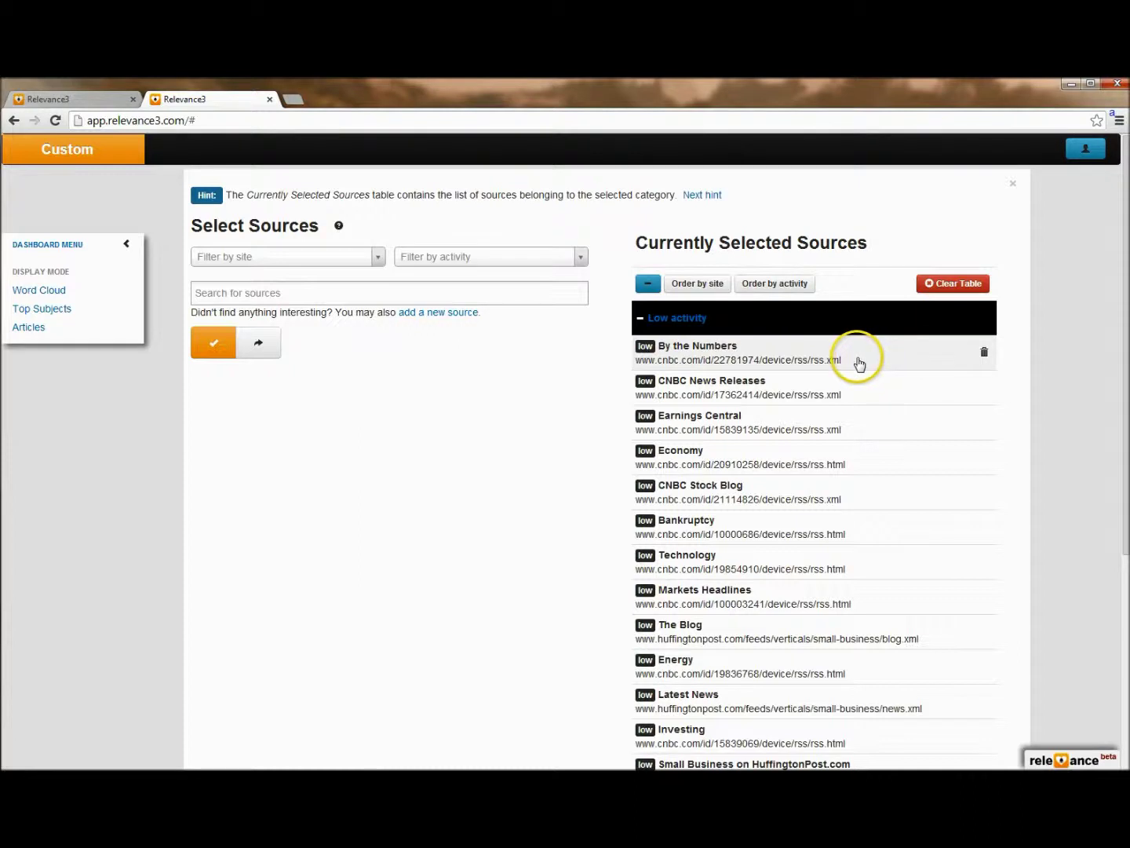
pyautogui.moveTo(855, 366); pyautogui.dragTo(866, 435)
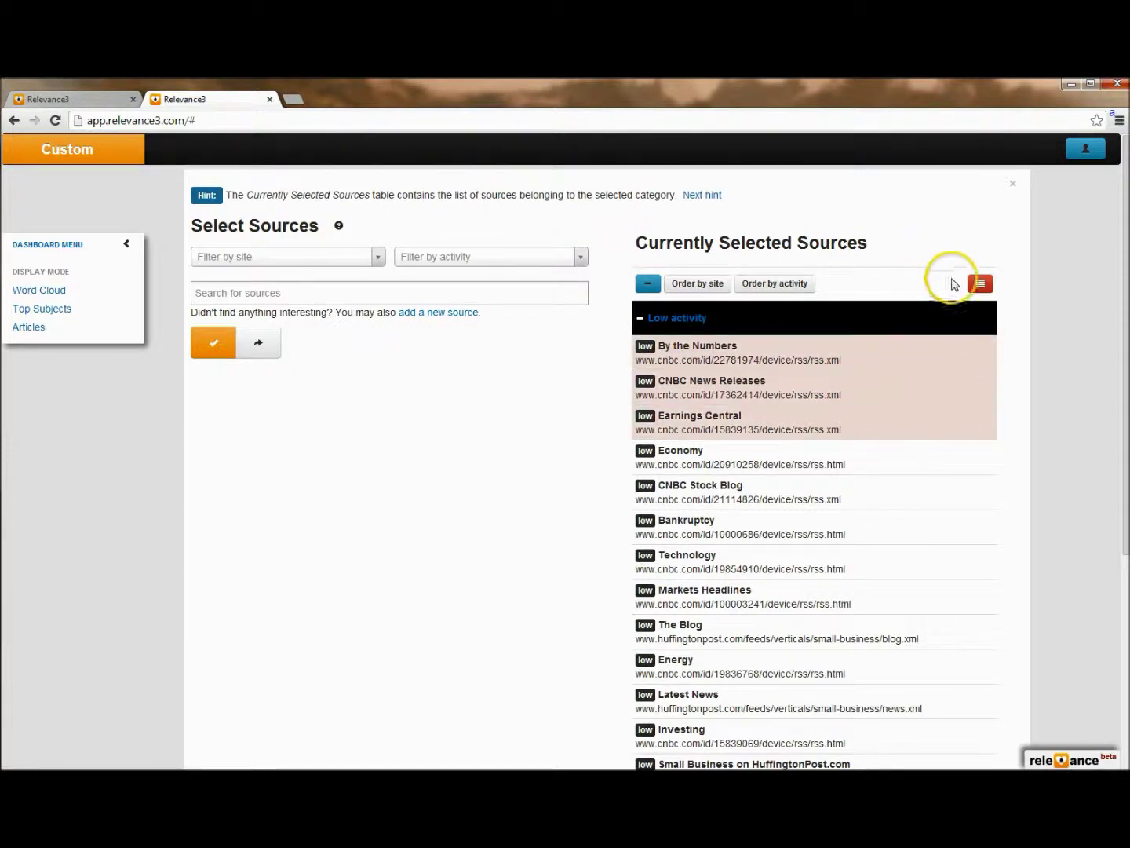
pyautogui.click(980, 285)
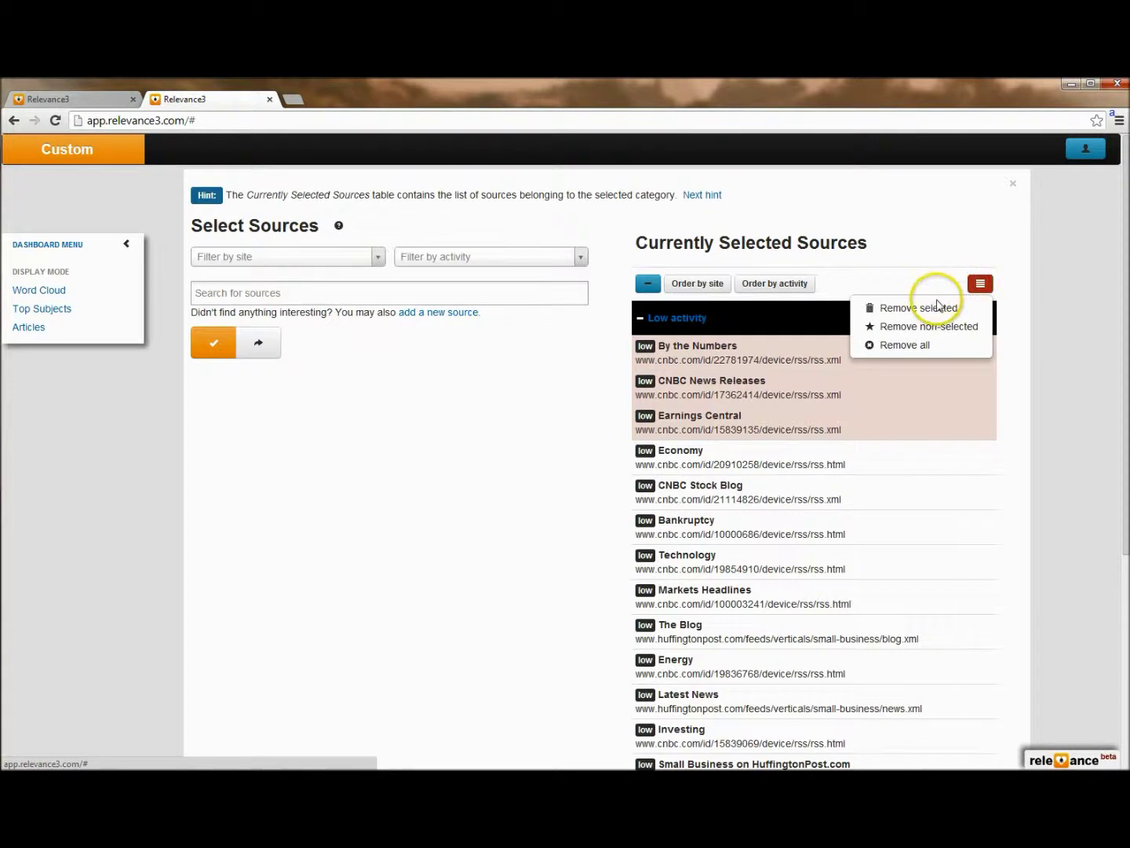
pyautogui.click(912, 307)
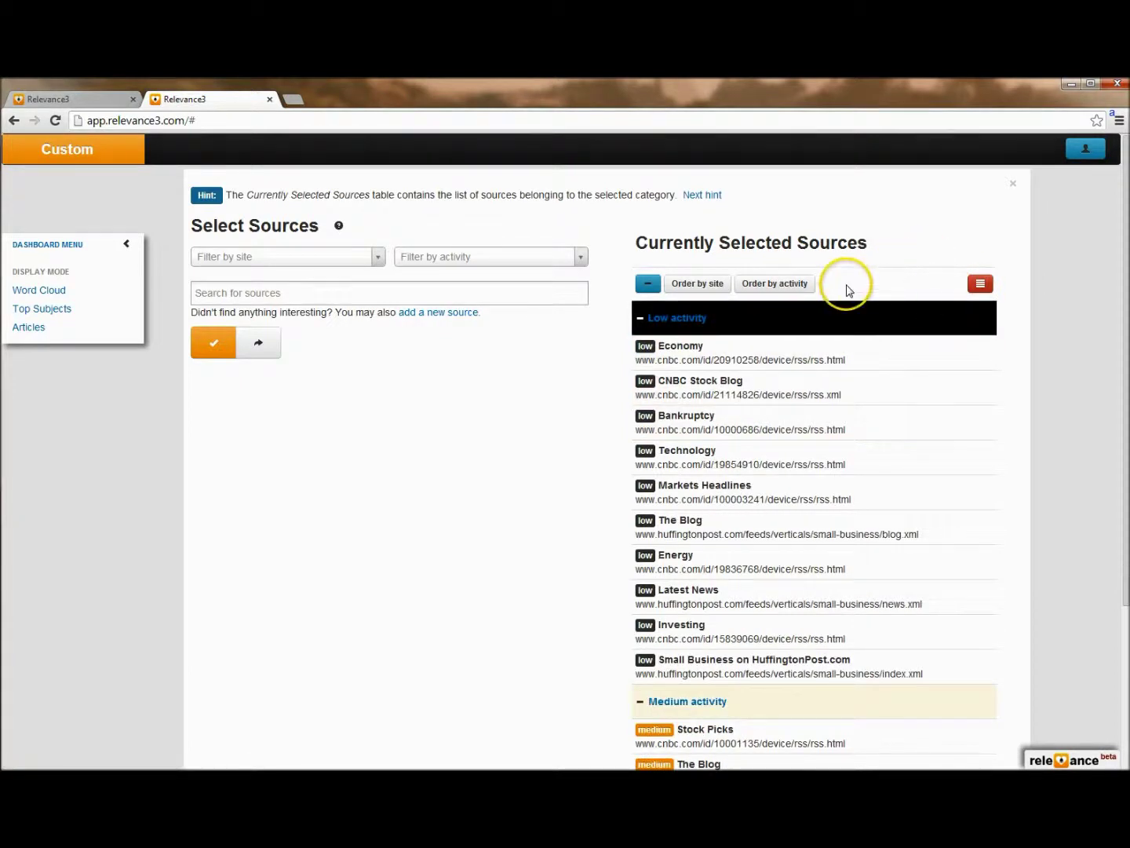
# Select all high and medium activity sources, remove the non-selected ones, and apply the reduced source list.
pyautogui.click(780, 285)
pyautogui.click(753, 343)
pyautogui.click(757, 426)
pyautogui.click(752, 456)
pyautogui.click(757, 492)
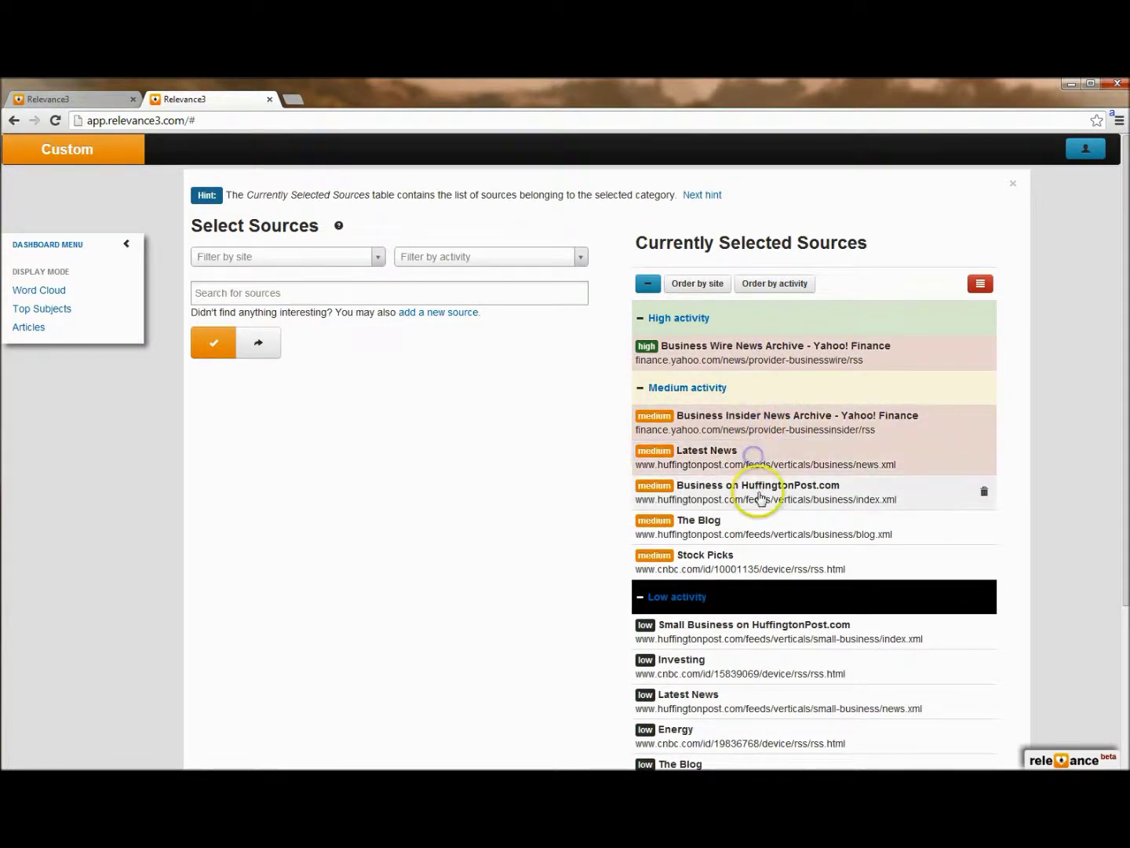
pyautogui.click(761, 524)
pyautogui.click(773, 561)
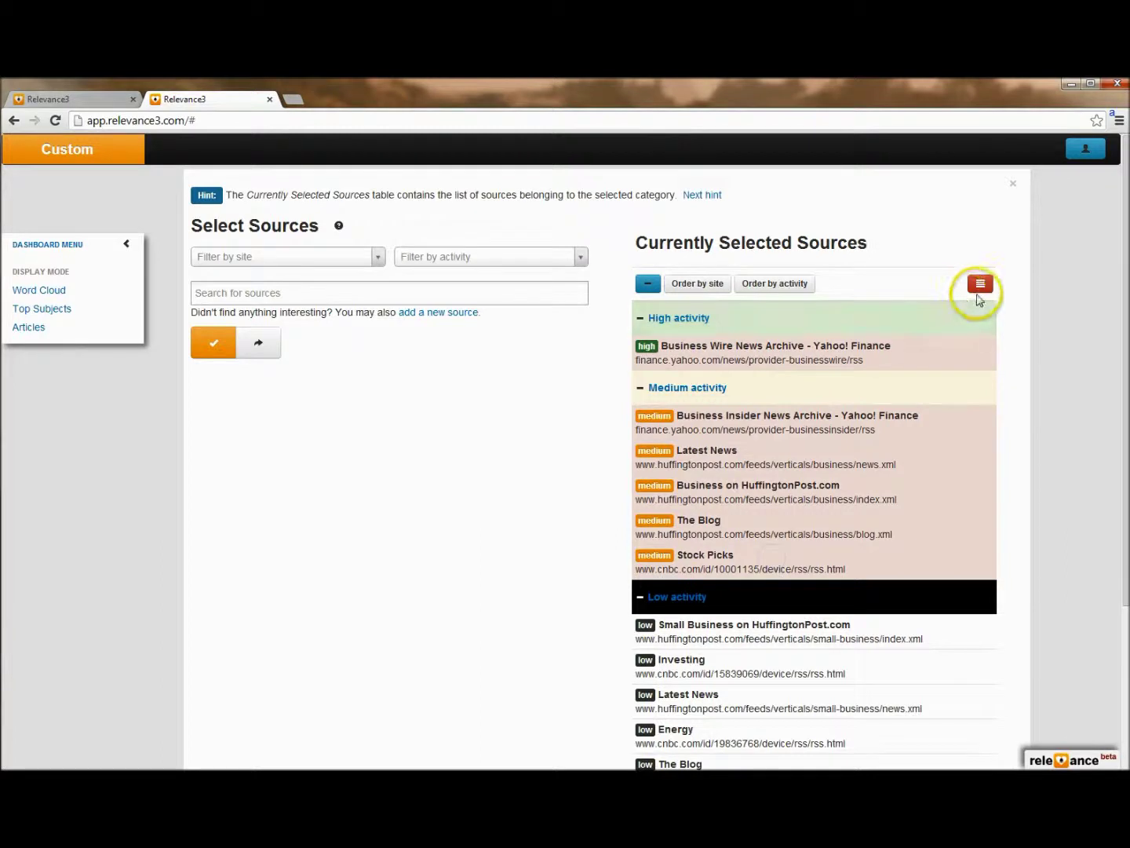
pyautogui.click(979, 286)
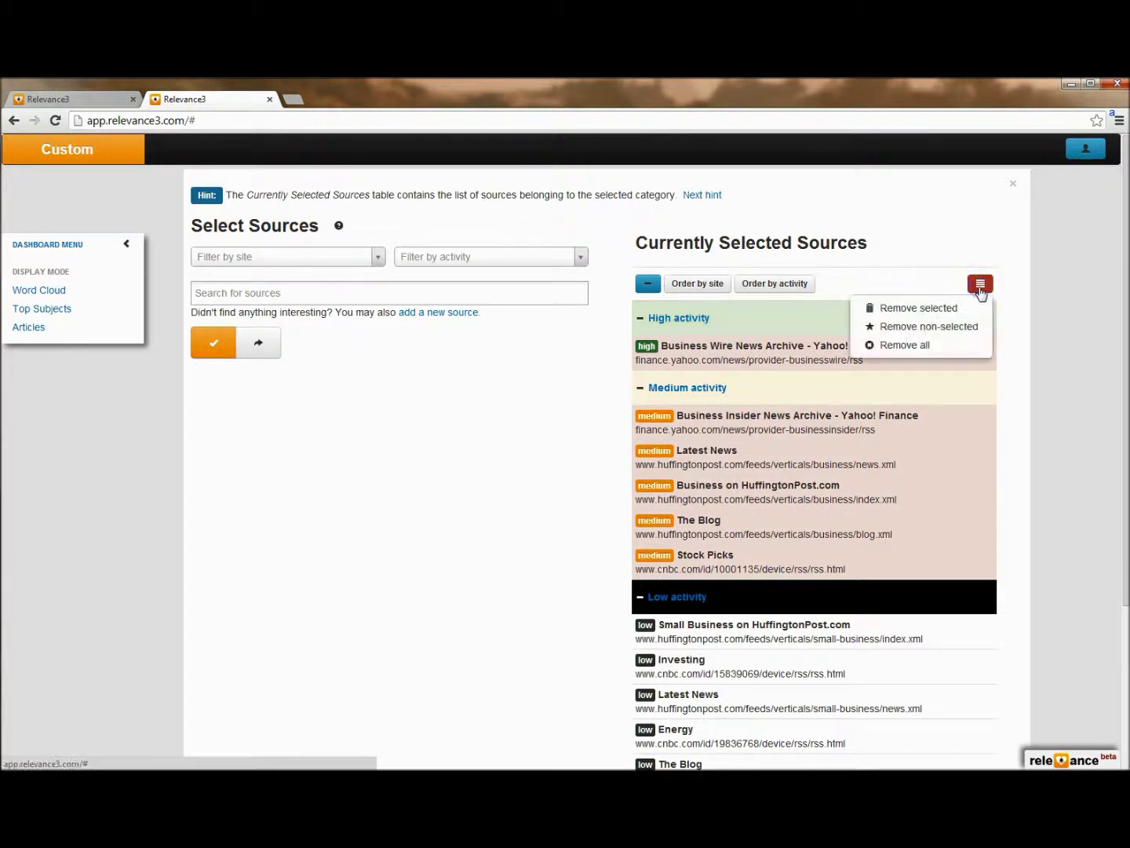
pyautogui.click(933, 329)
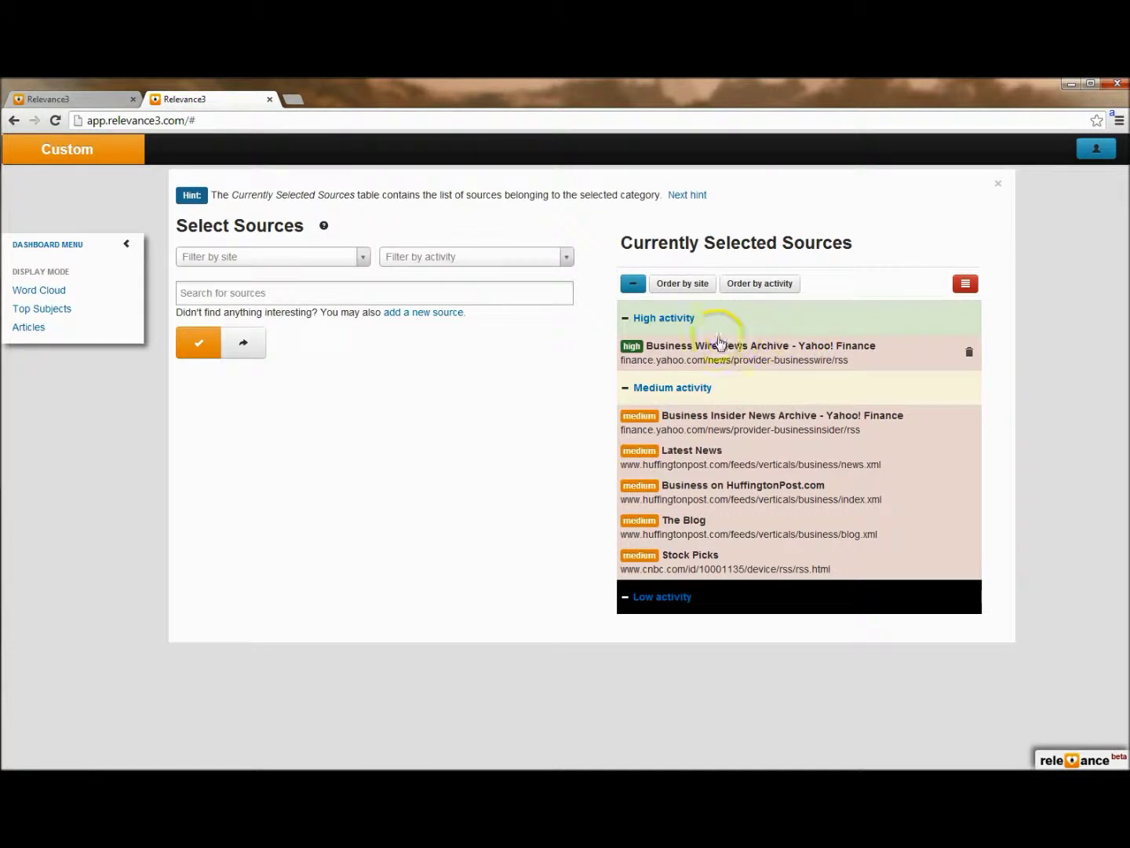
pyautogui.click(198, 346)
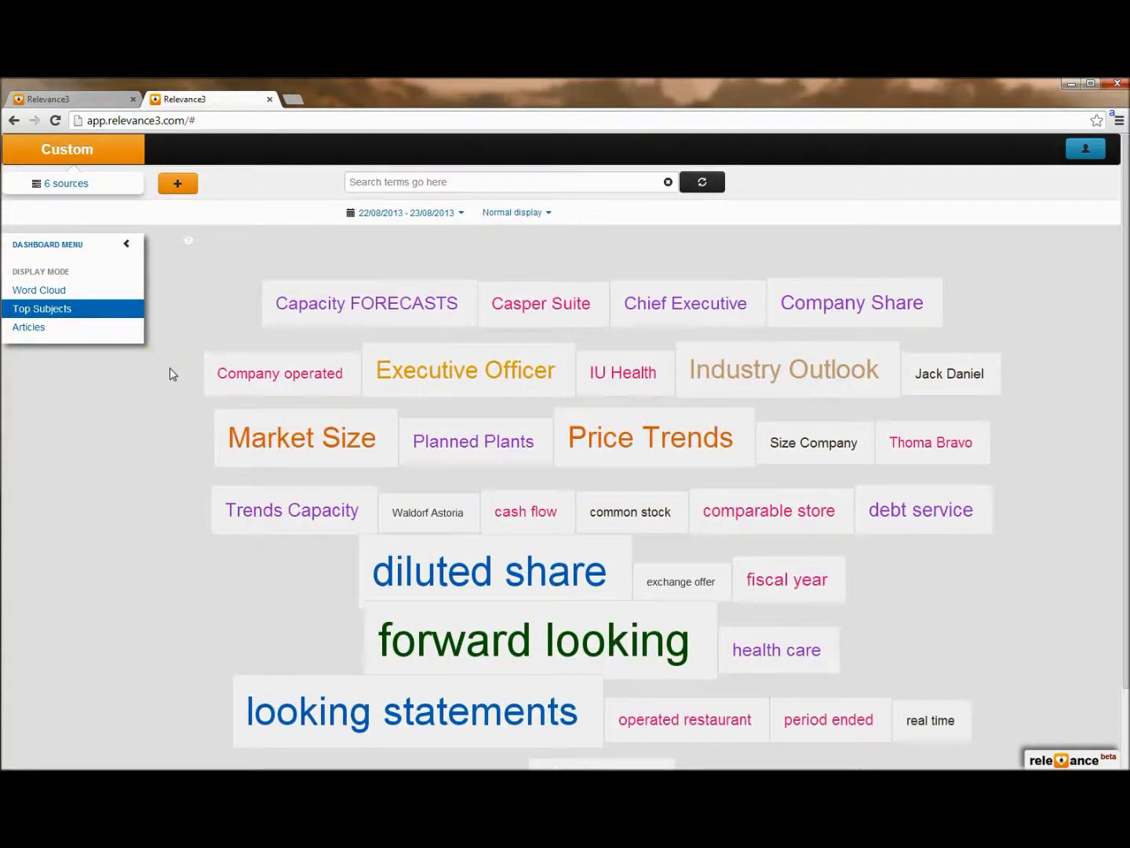
pyautogui.click(188, 308)
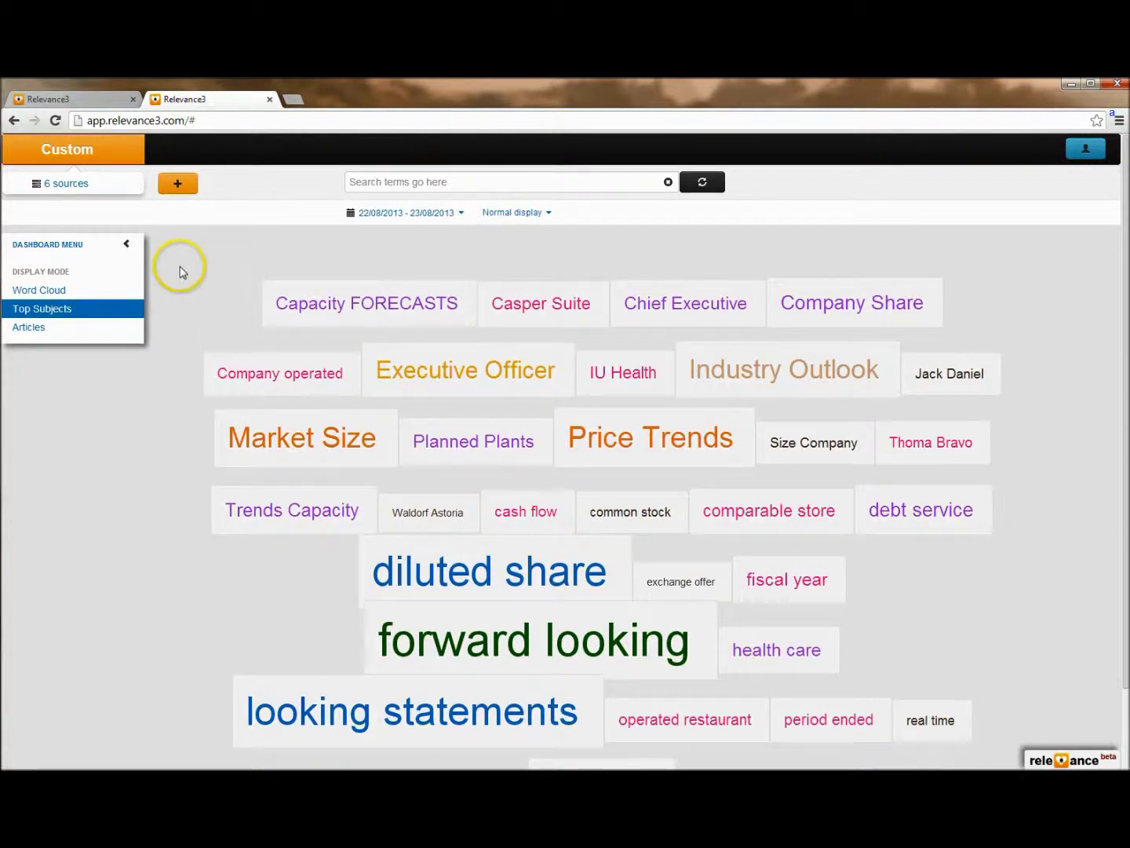
pyautogui.click(109, 184)
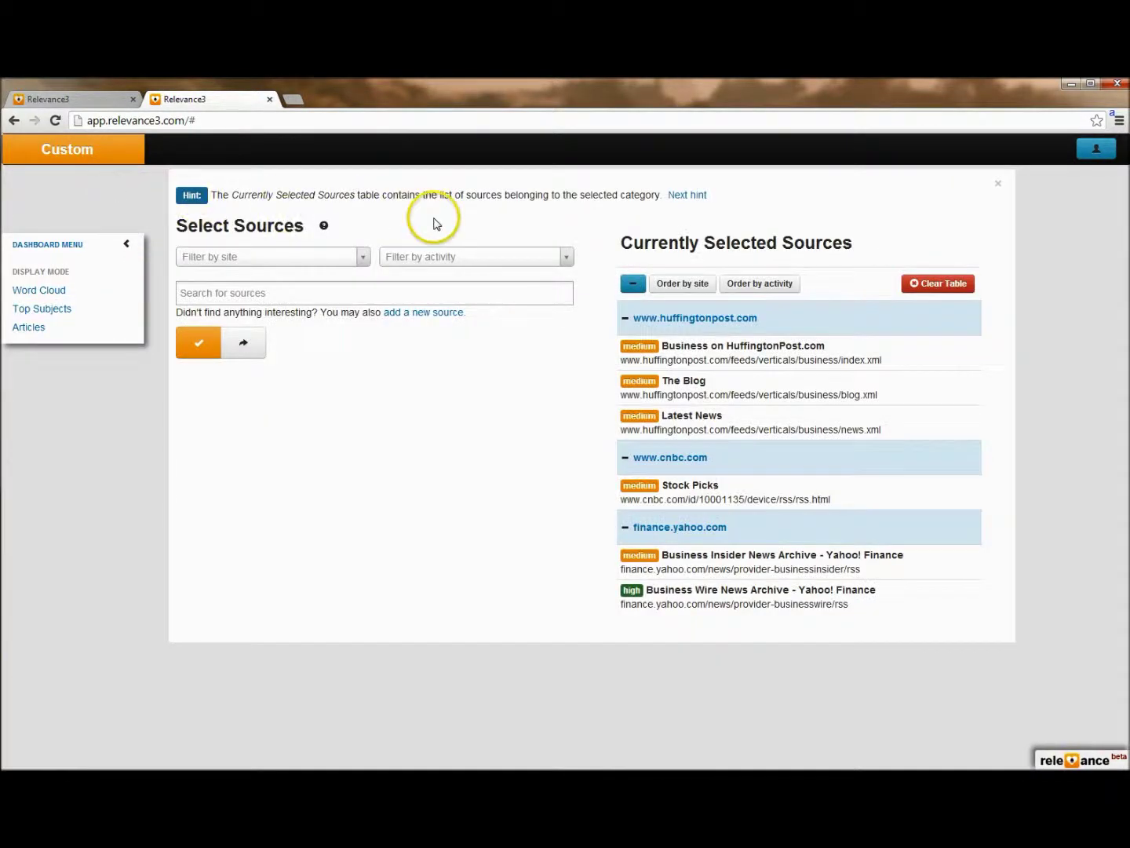
pyautogui.click(966, 292)
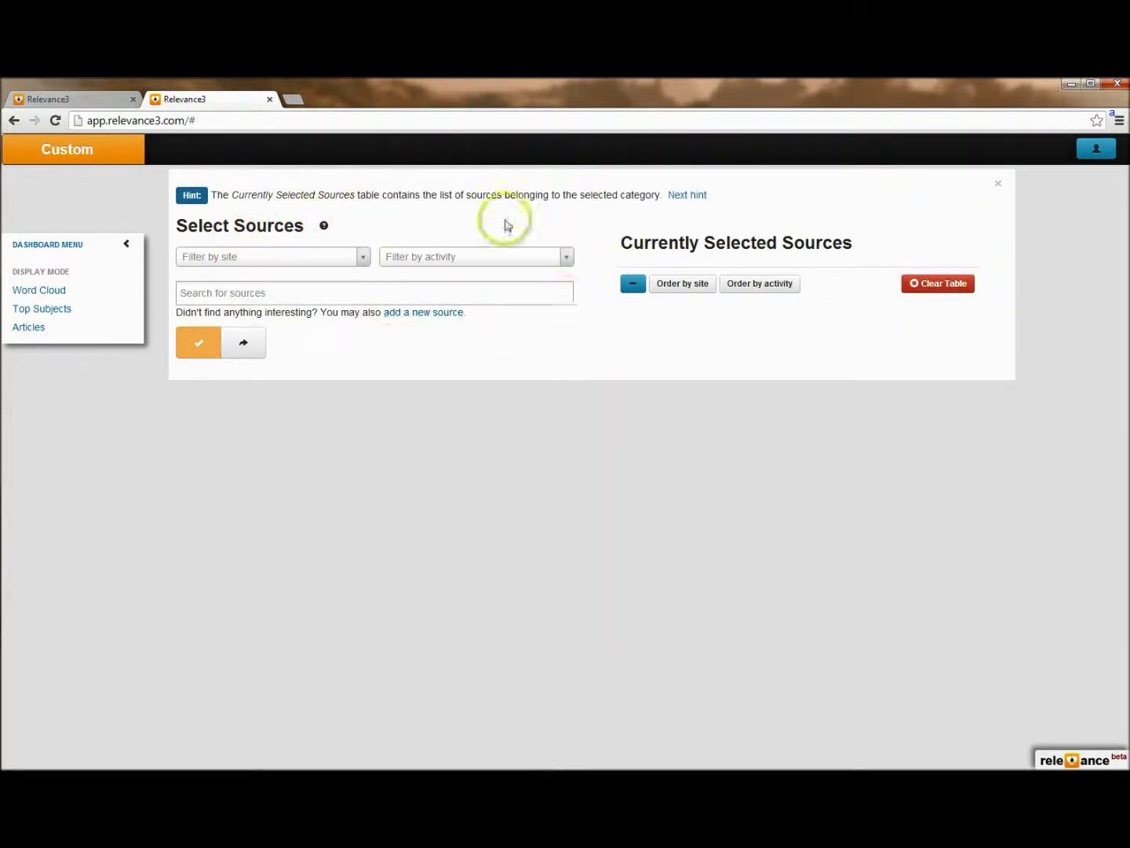
pyautogui.click(279, 258)
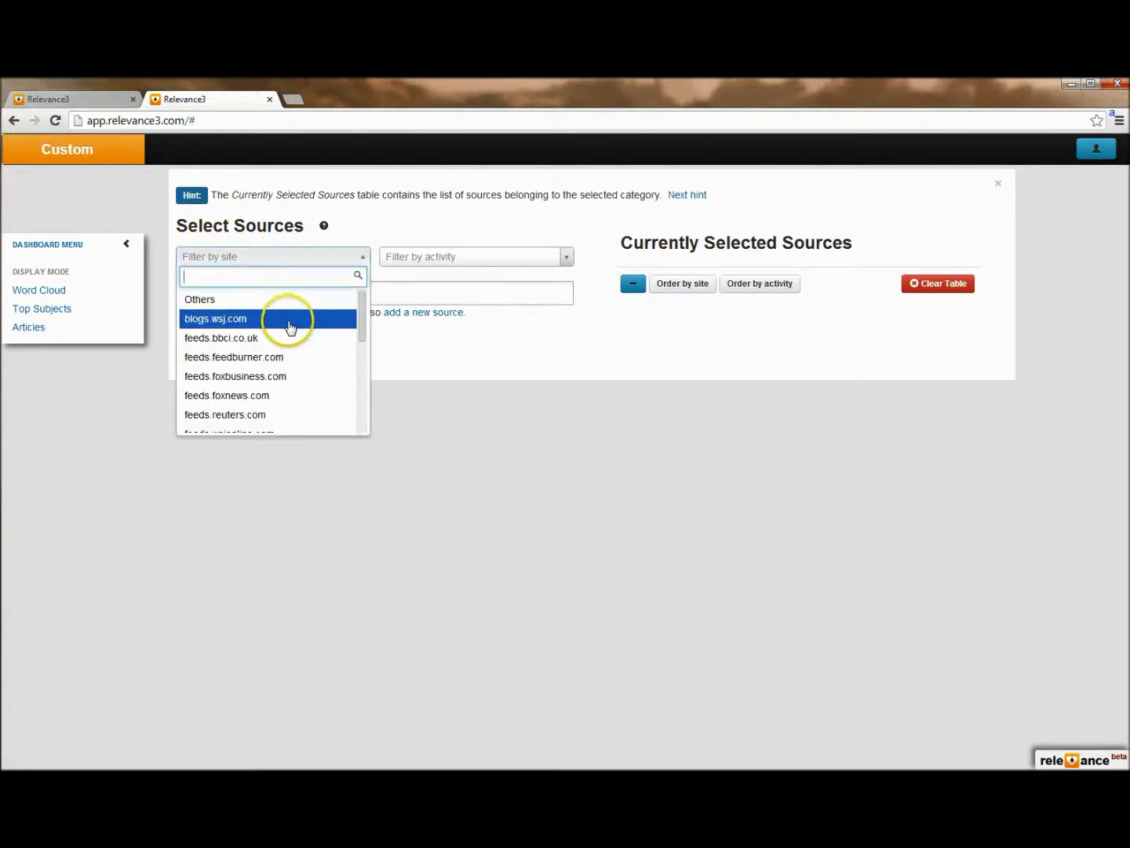
pyautogui.scroll(-3, 303, 324)
pyautogui.scroll(-2, 303, 329)
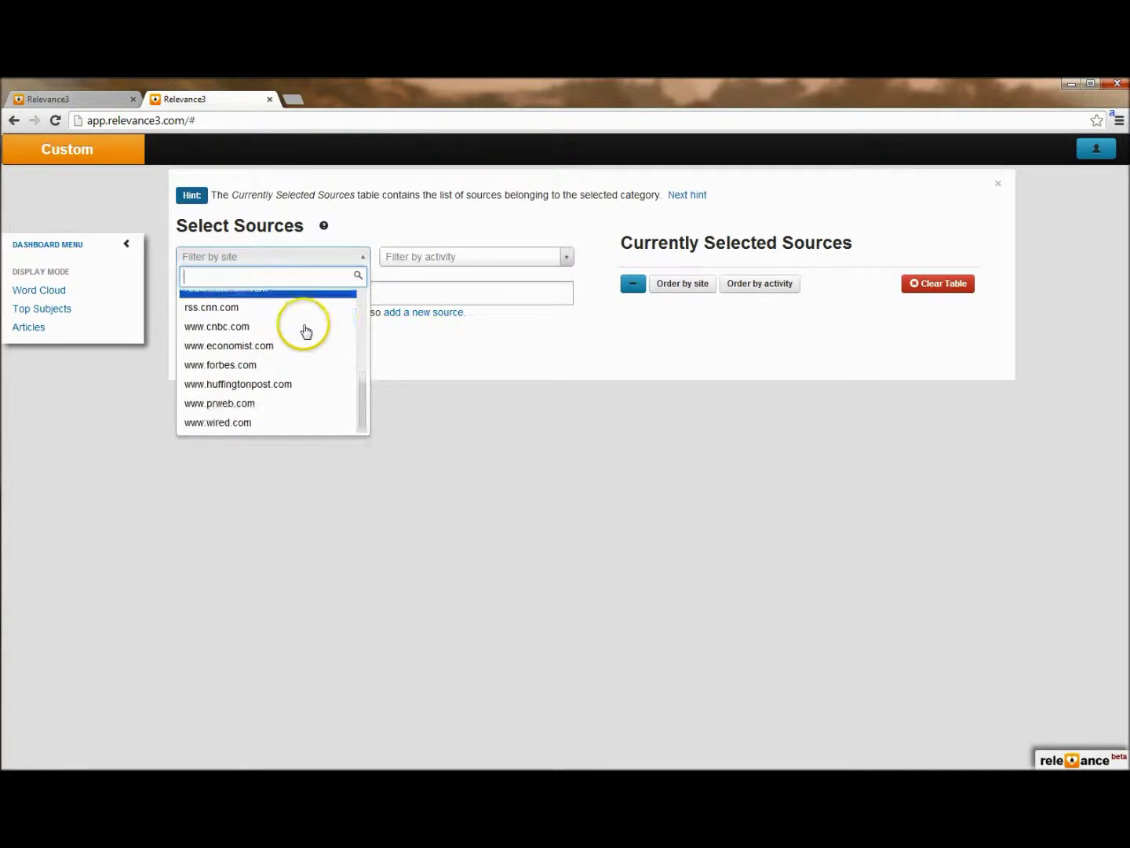
pyautogui.click(256, 384)
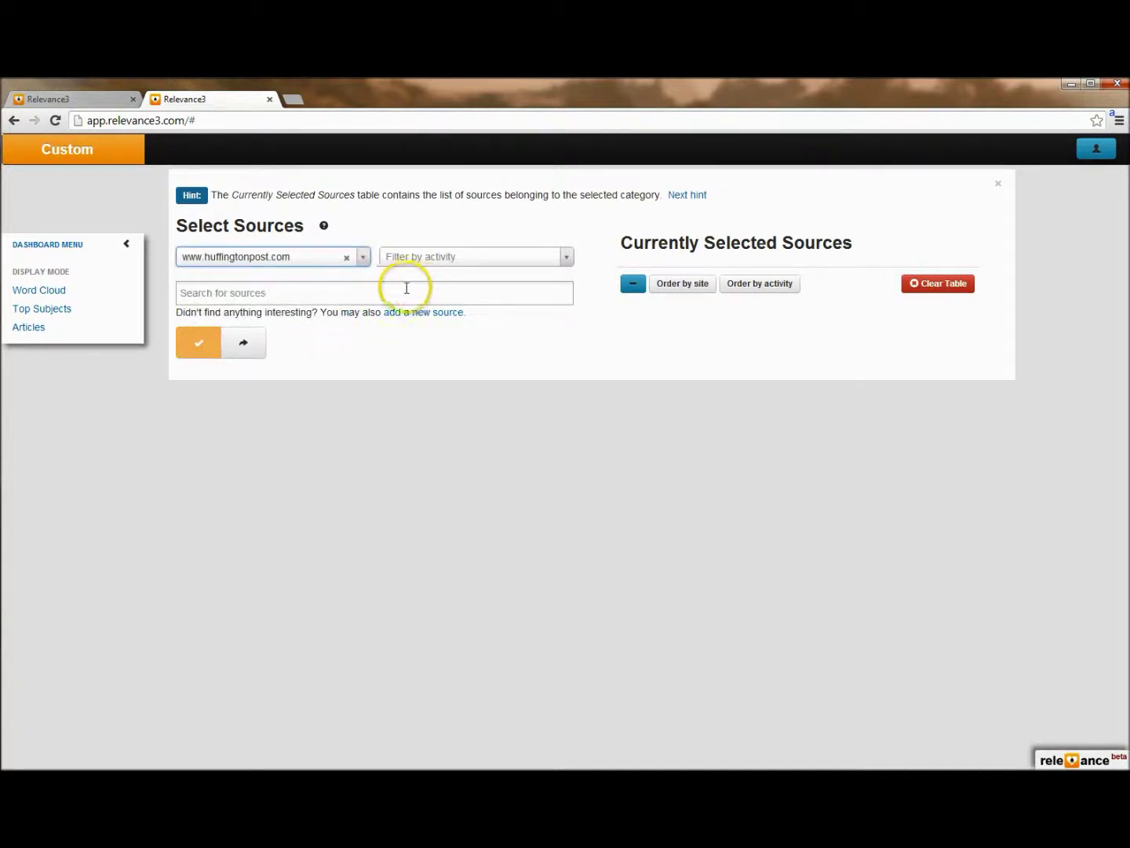
# Pick the Huffington Post politics Latest News, entertainment Latest News and original posts feeds as sources.
pyautogui.click(336, 288)
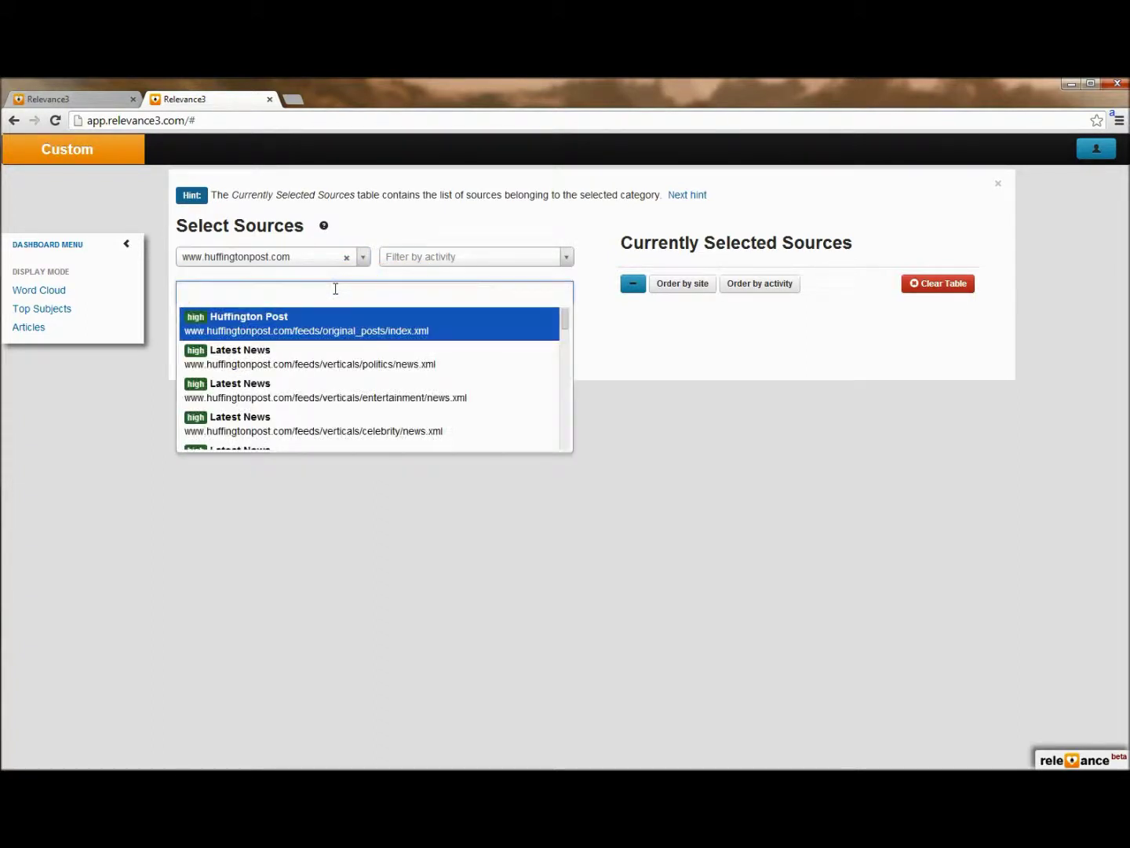
pyautogui.scroll(-1, 330, 333)
pyautogui.scroll(-3, 354, 337)
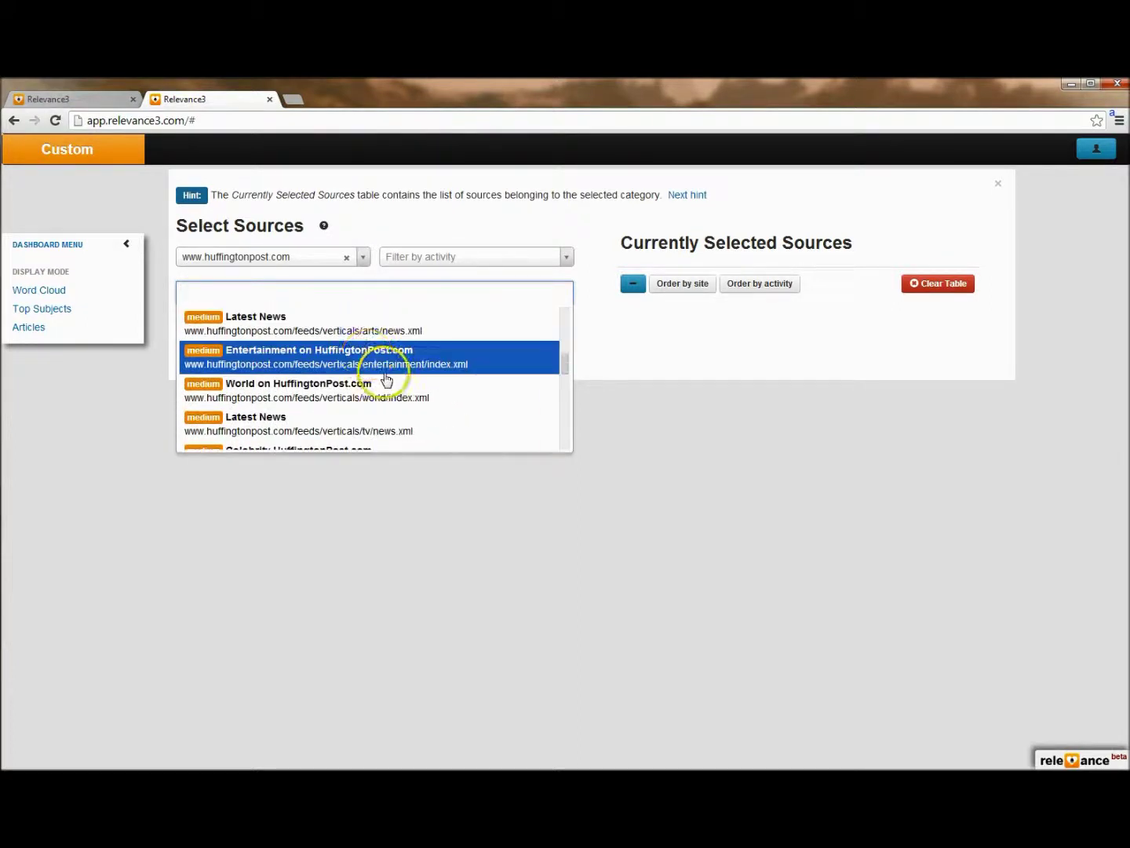
pyautogui.scroll(5, 384, 378)
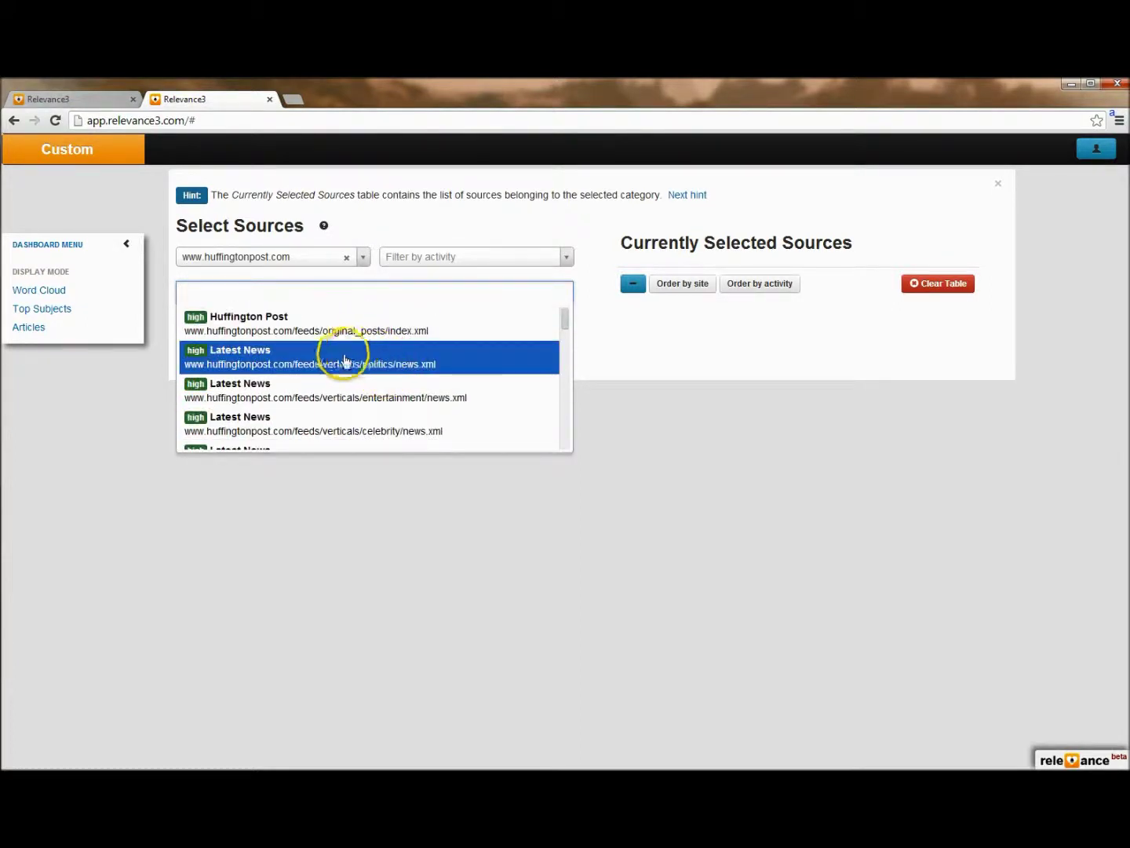
pyautogui.click(283, 364)
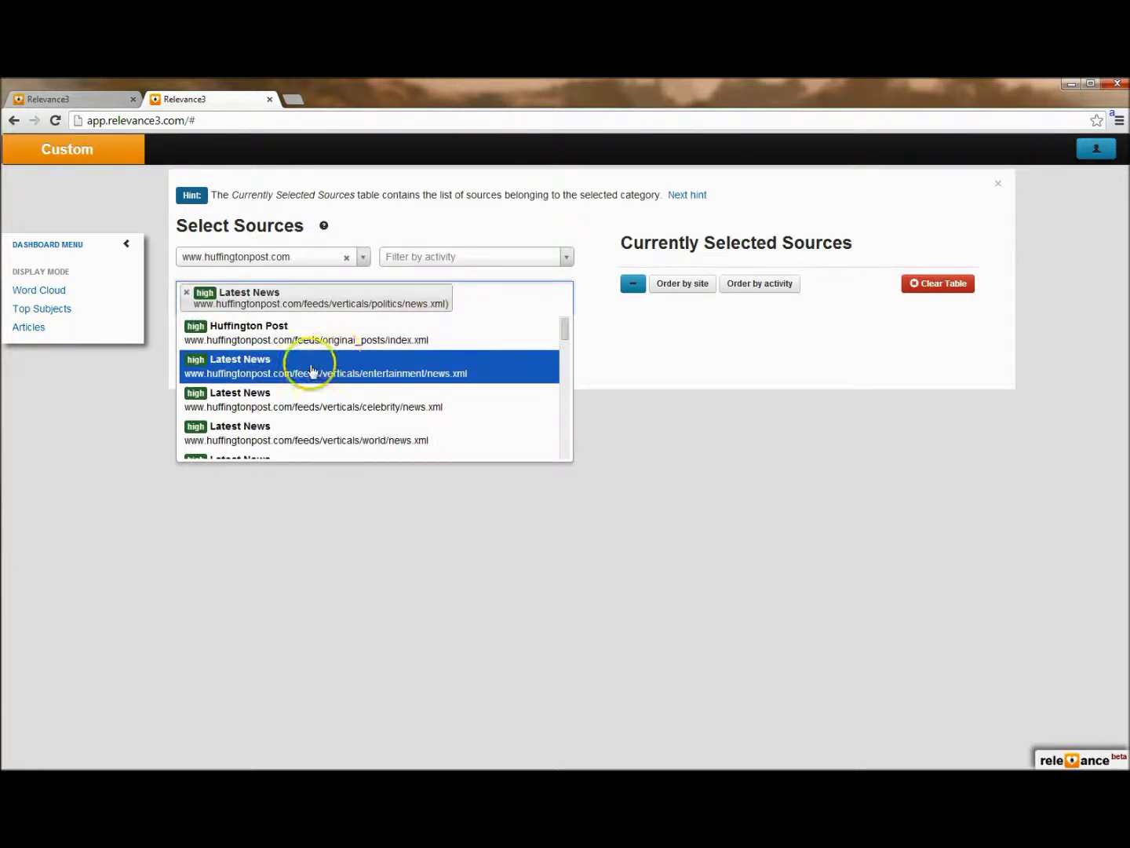
pyautogui.click(353, 369)
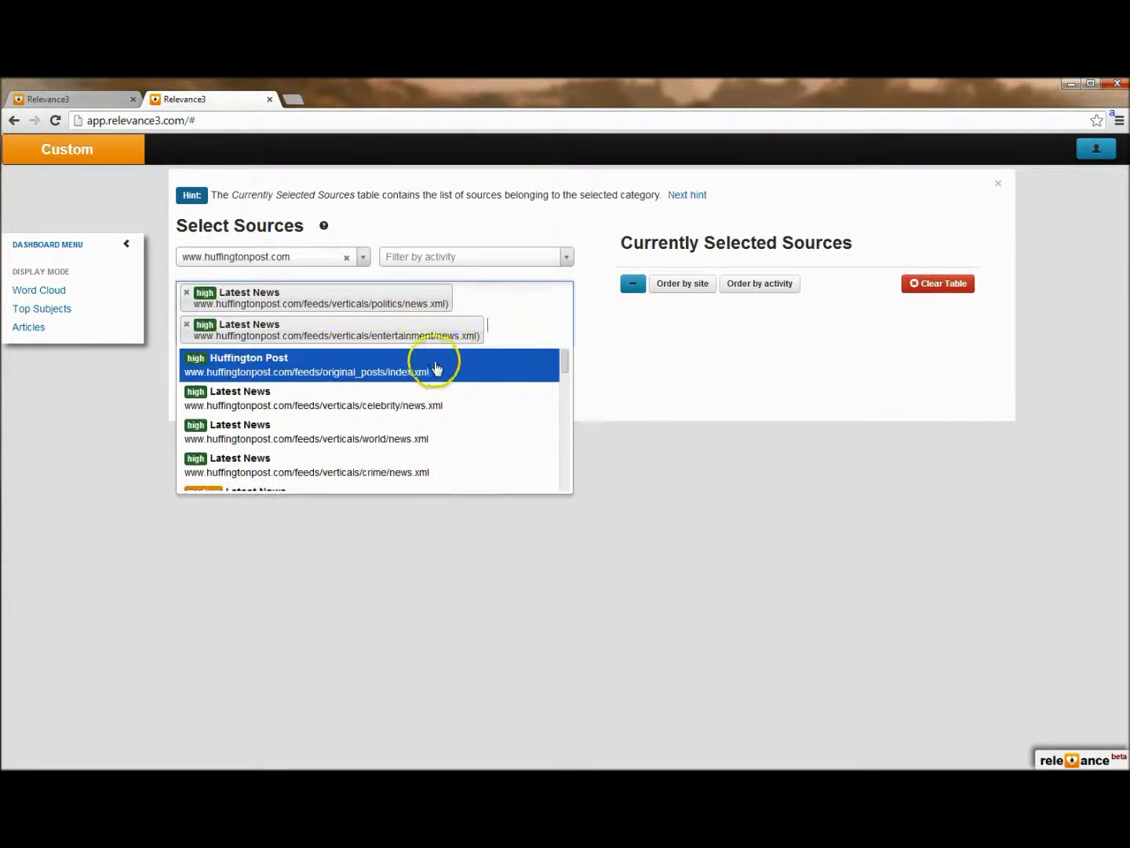
pyautogui.click(377, 366)
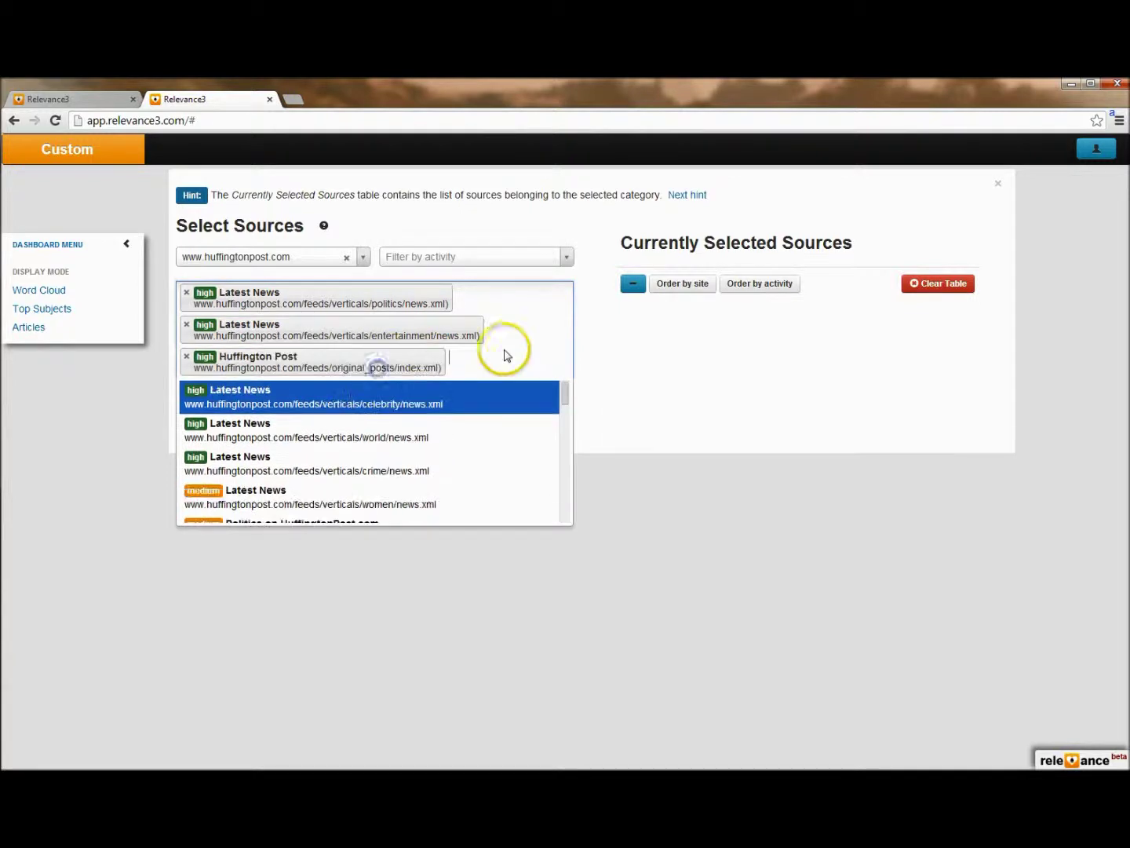
# Add the three picked Huffington Post feeds to the currently selected sources and apply the changes.
pyautogui.click(589, 302)
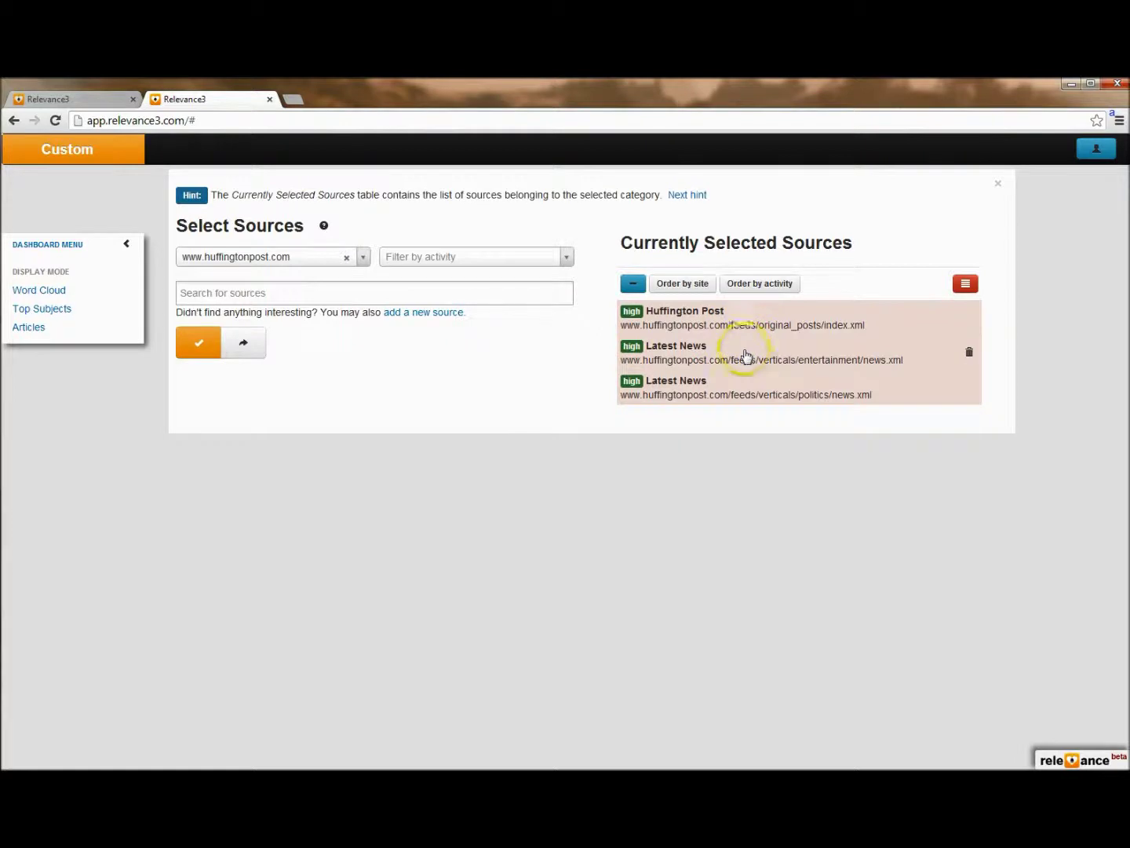
pyautogui.click(197, 350)
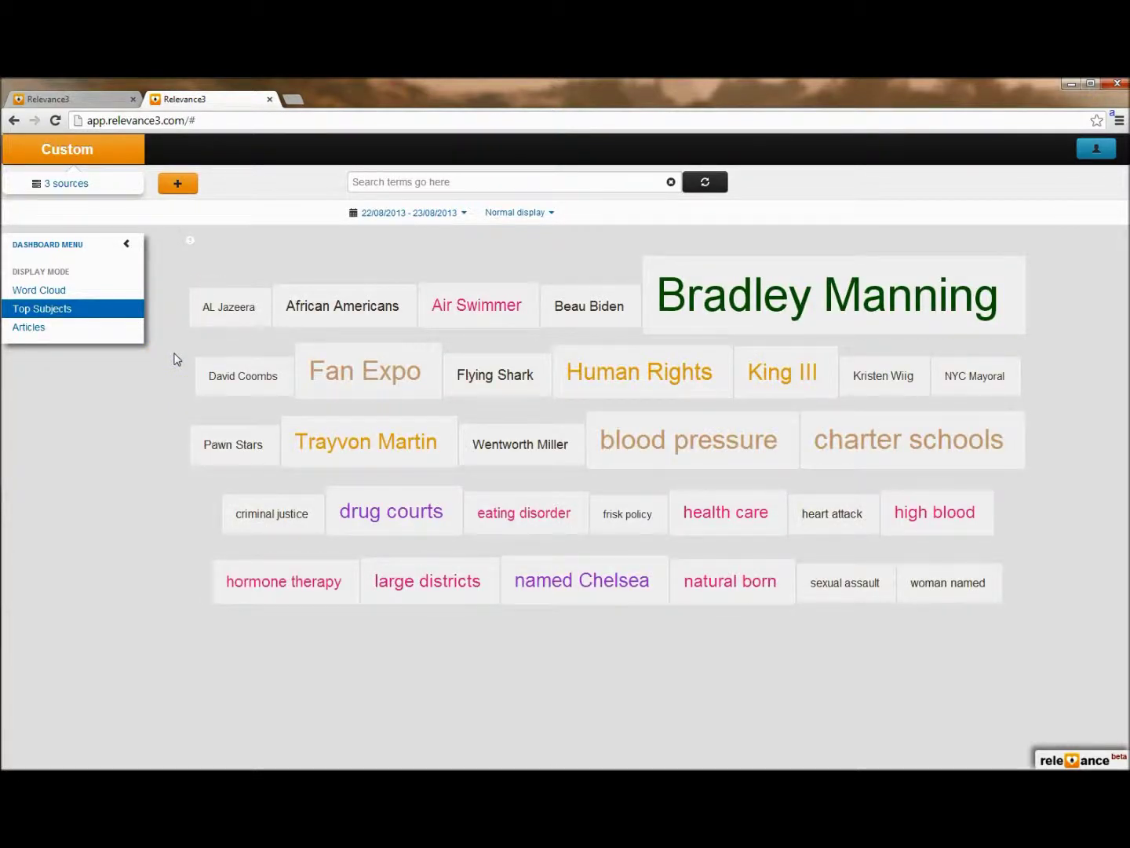
pyautogui.click(174, 351)
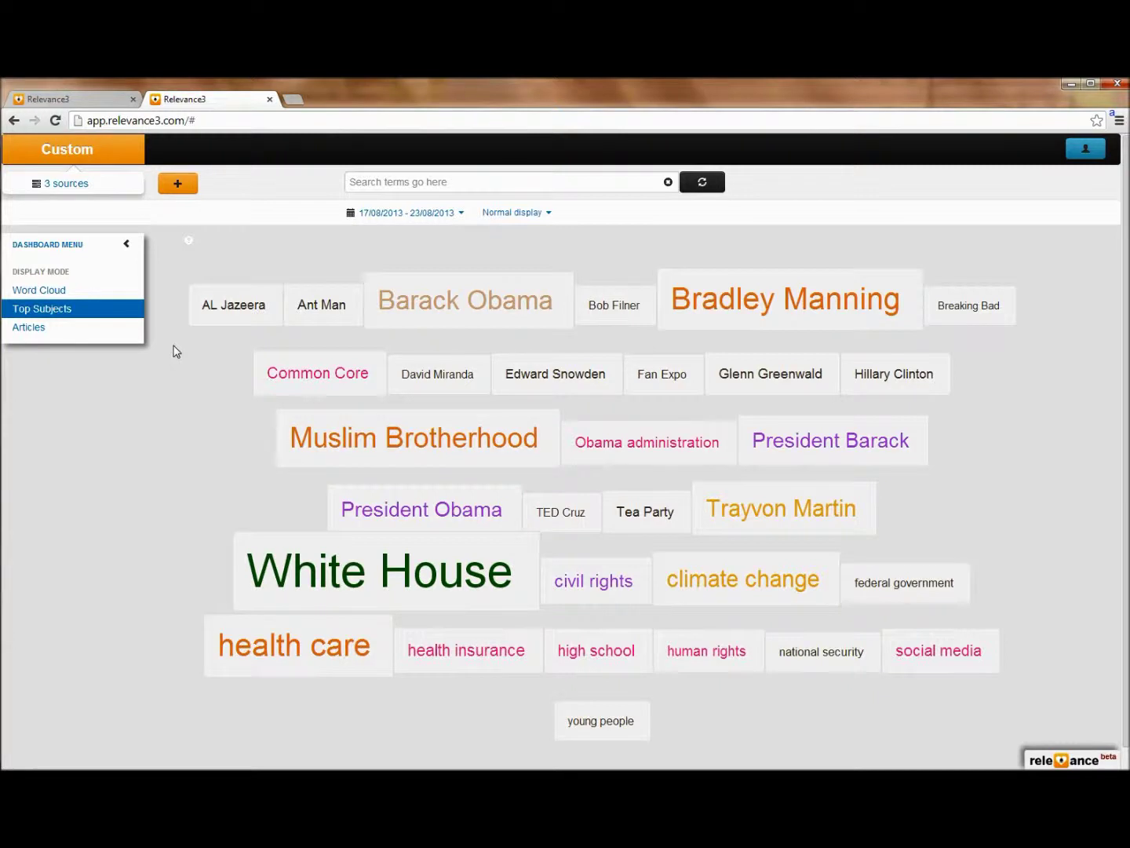
# Start adding a new source, then load news.google.com/?output=rss in a new browser tab and copy its address.
pyautogui.click(175, 187)
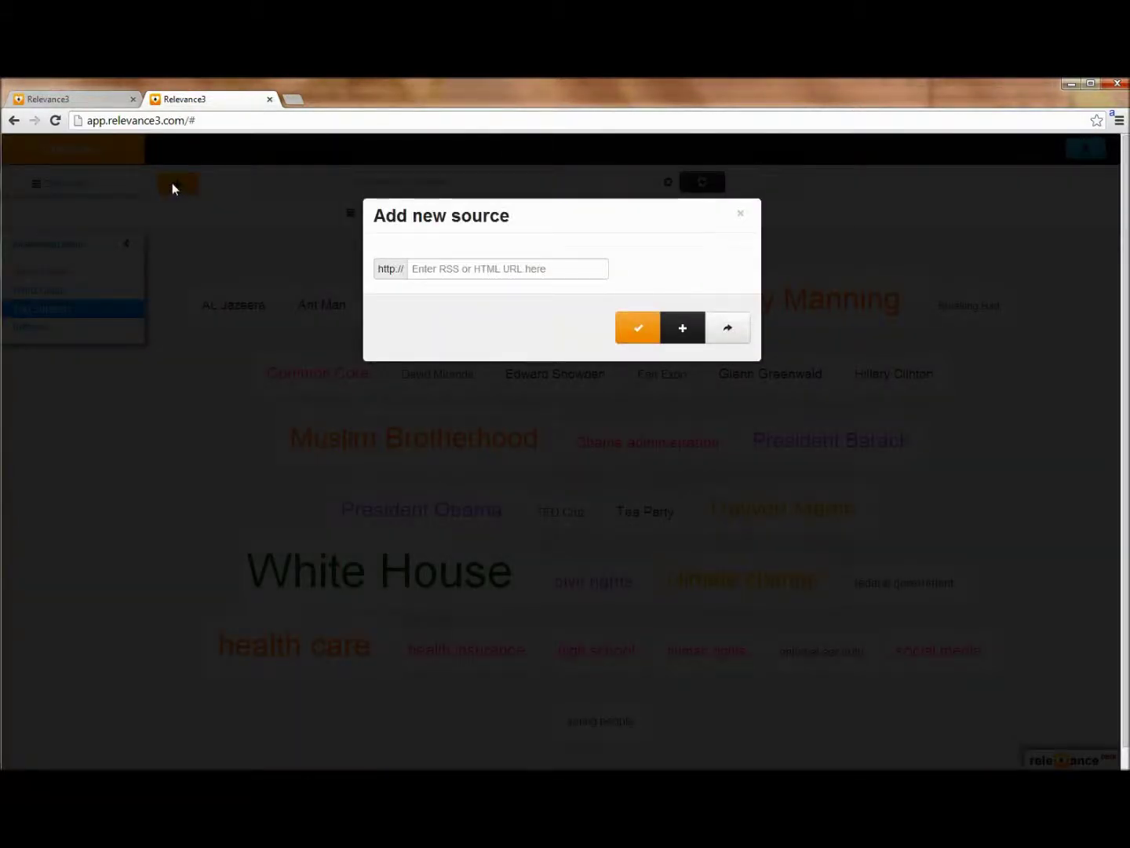
pyautogui.click(294, 100)
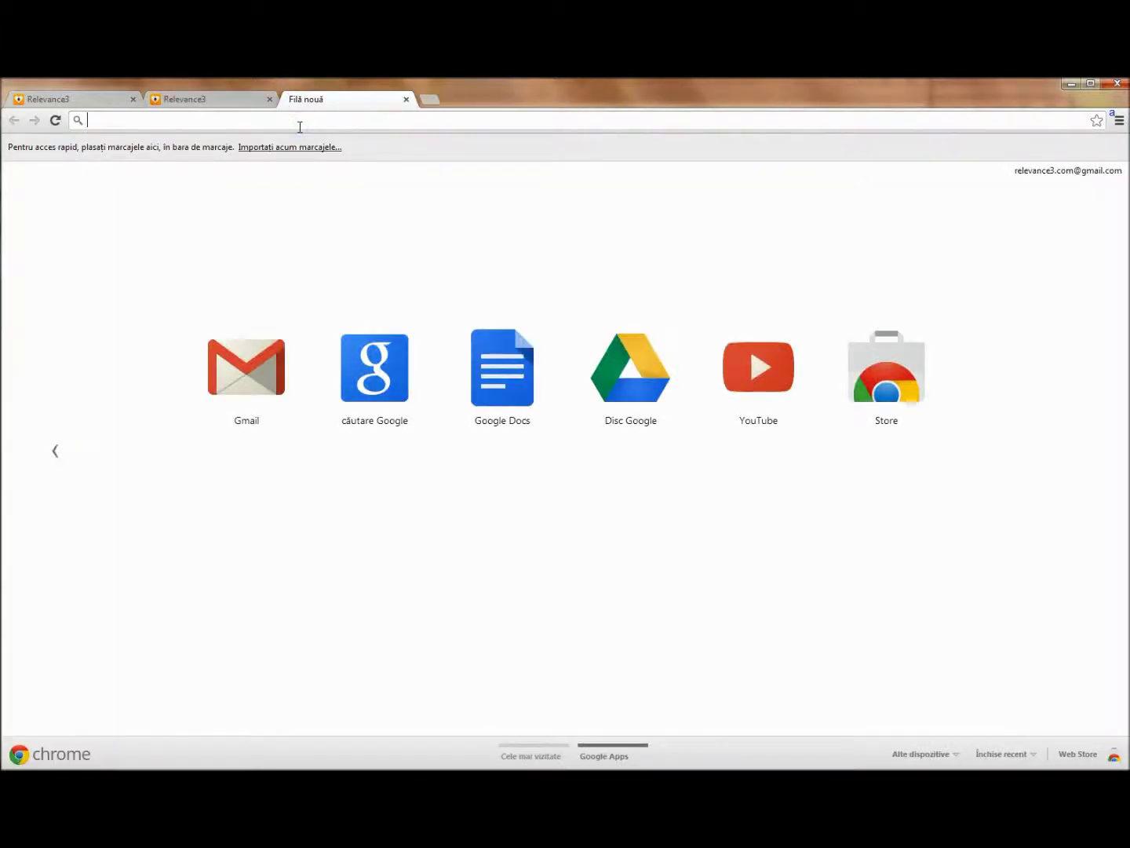
pyautogui.write('news.google.com/?output=rss')
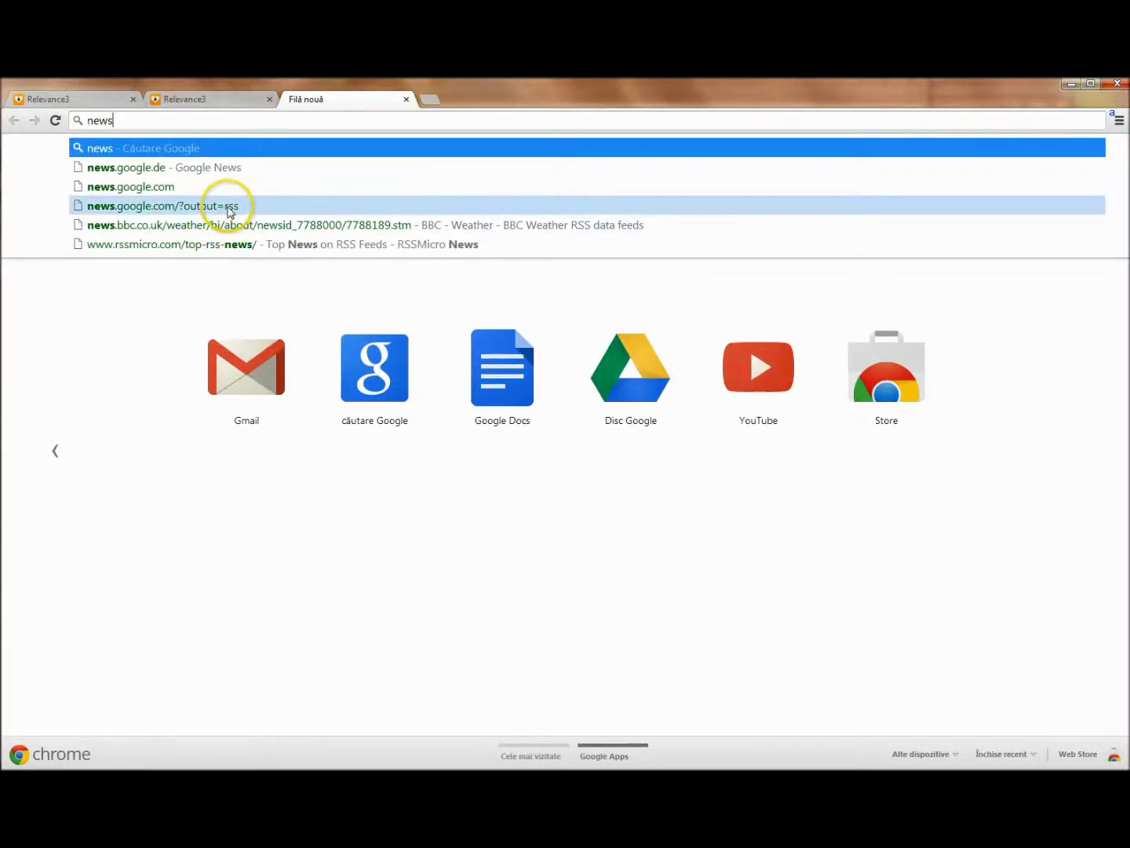
pyautogui.click(224, 205)
pyautogui.click(77, 124)
pyautogui.hotkey('ctrl', 'c')
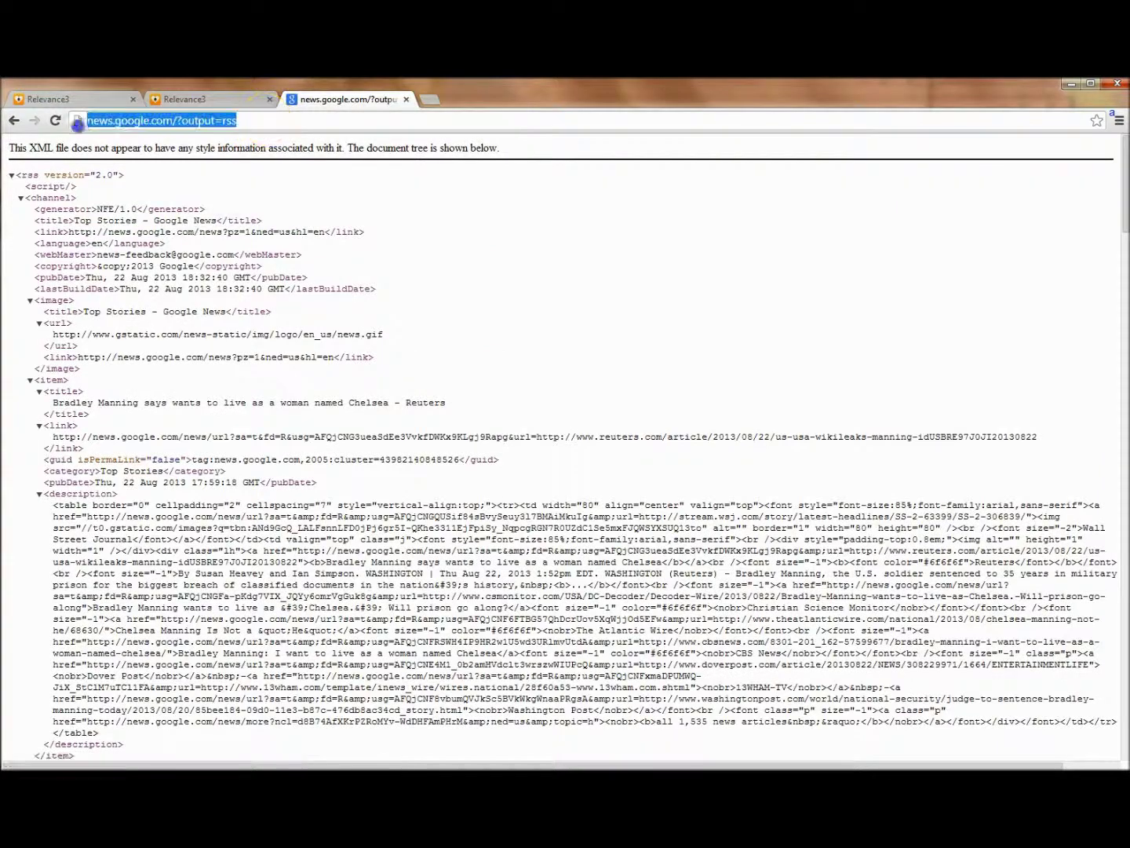
# Return to Relevance3, paste the copied Google News RSS address as the new source's URL, and submit it.
pyautogui.click(201, 99)
pyautogui.click(445, 266)
pyautogui.hotkey('ctrl', 'v')
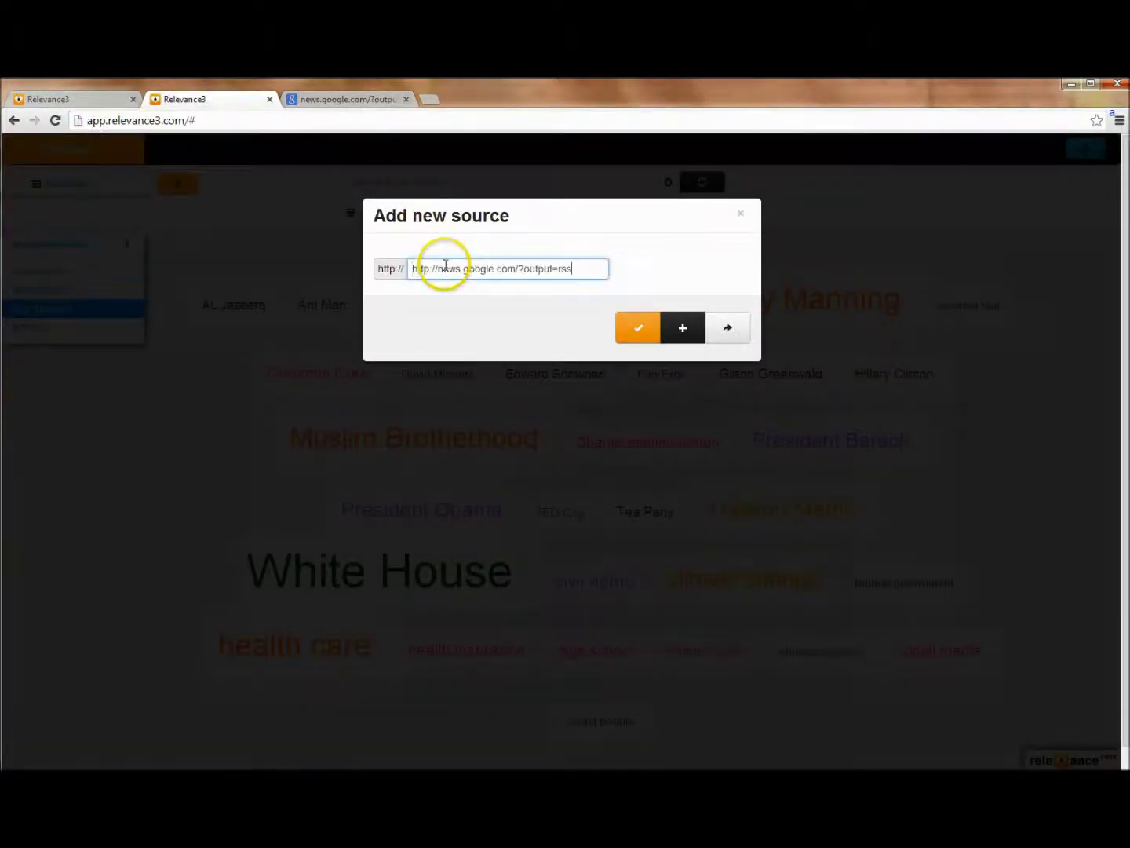
pyautogui.click(641, 328)
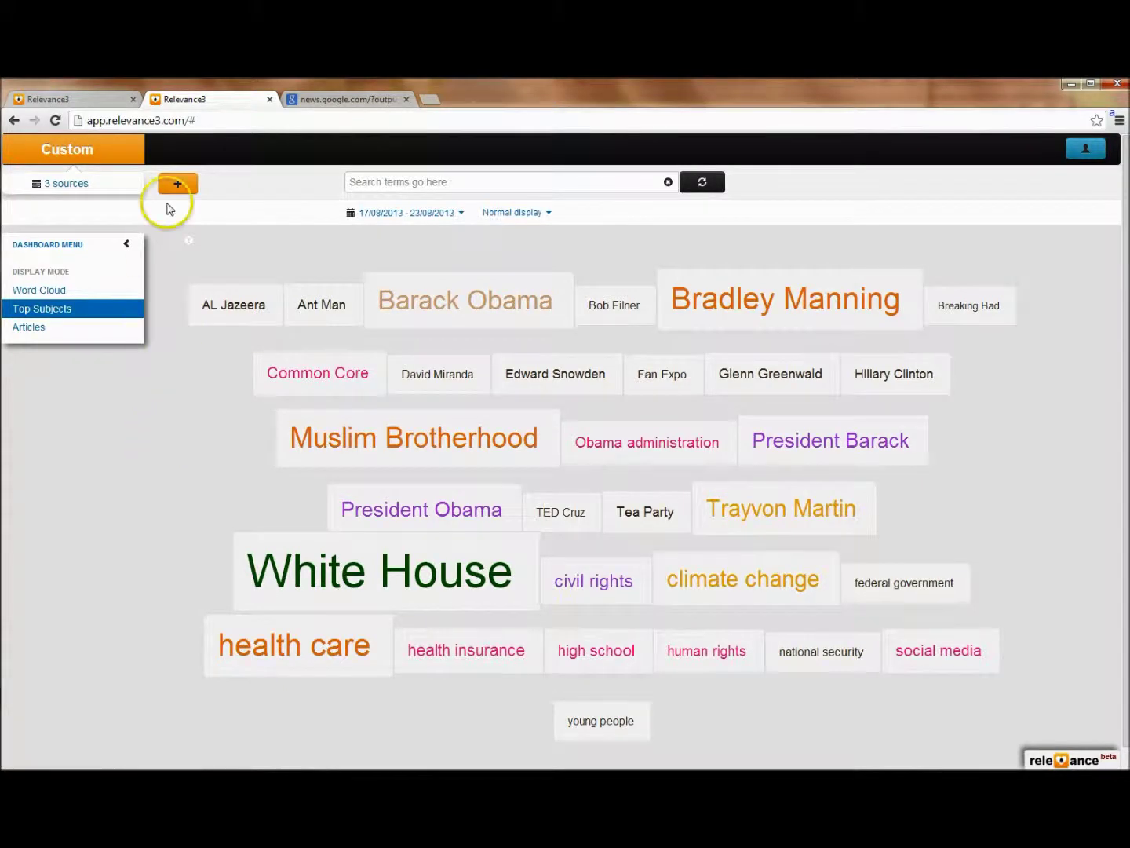
# Reopen the source selection, clear the table of currently selected sources, and search the available sources for google.
pyautogui.click(90, 186)
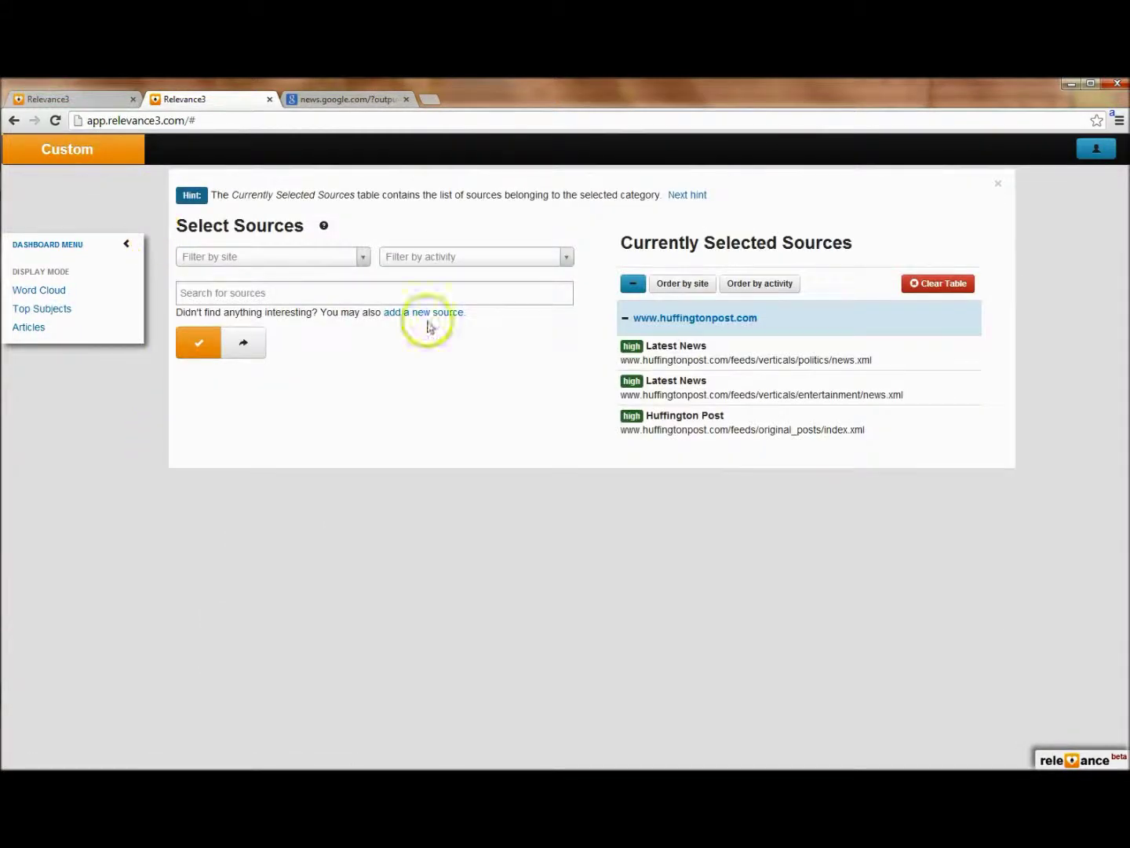
pyautogui.click(930, 285)
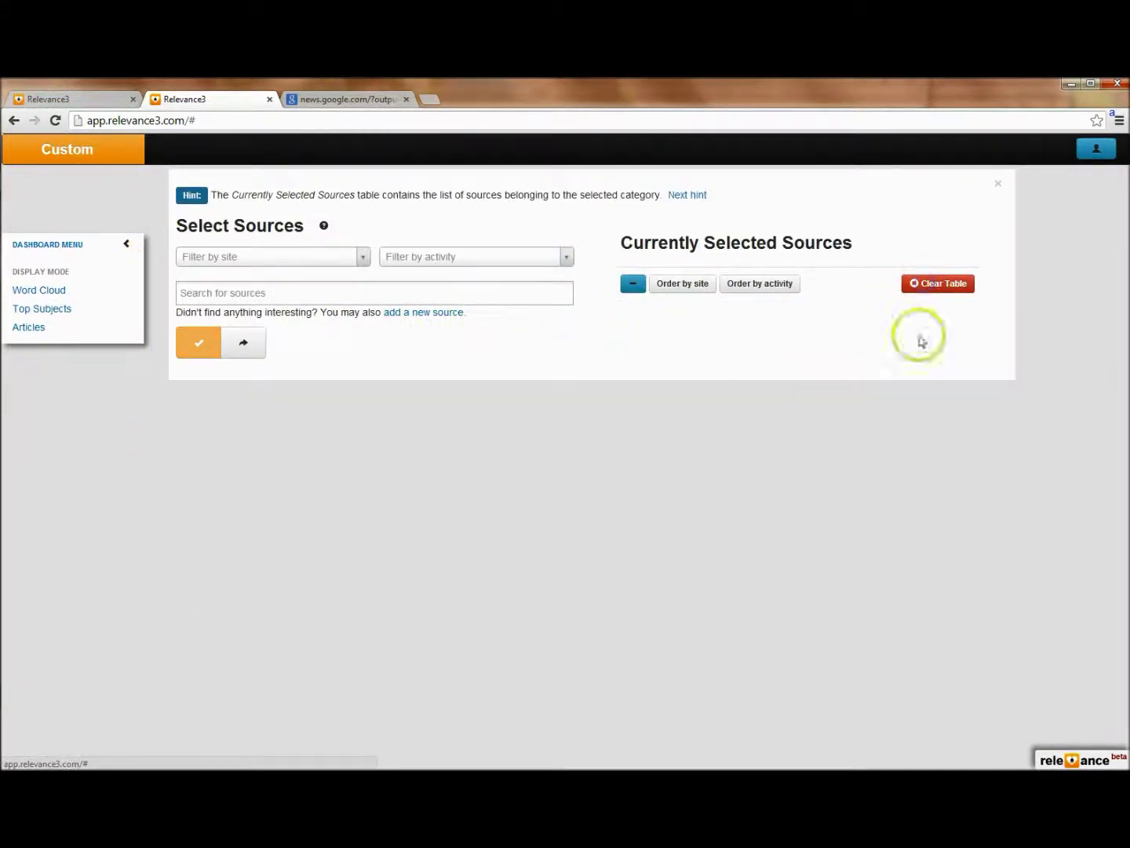
pyautogui.click(361, 294)
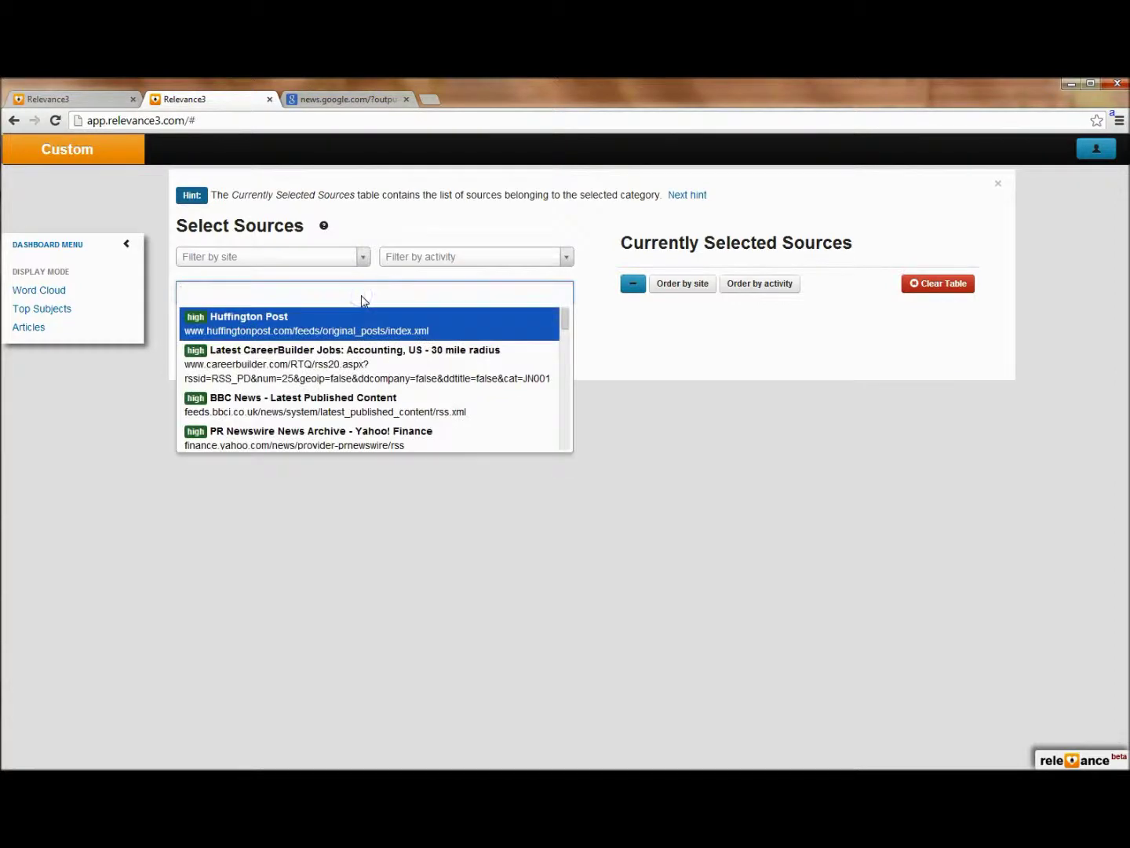
pyautogui.write('goo')
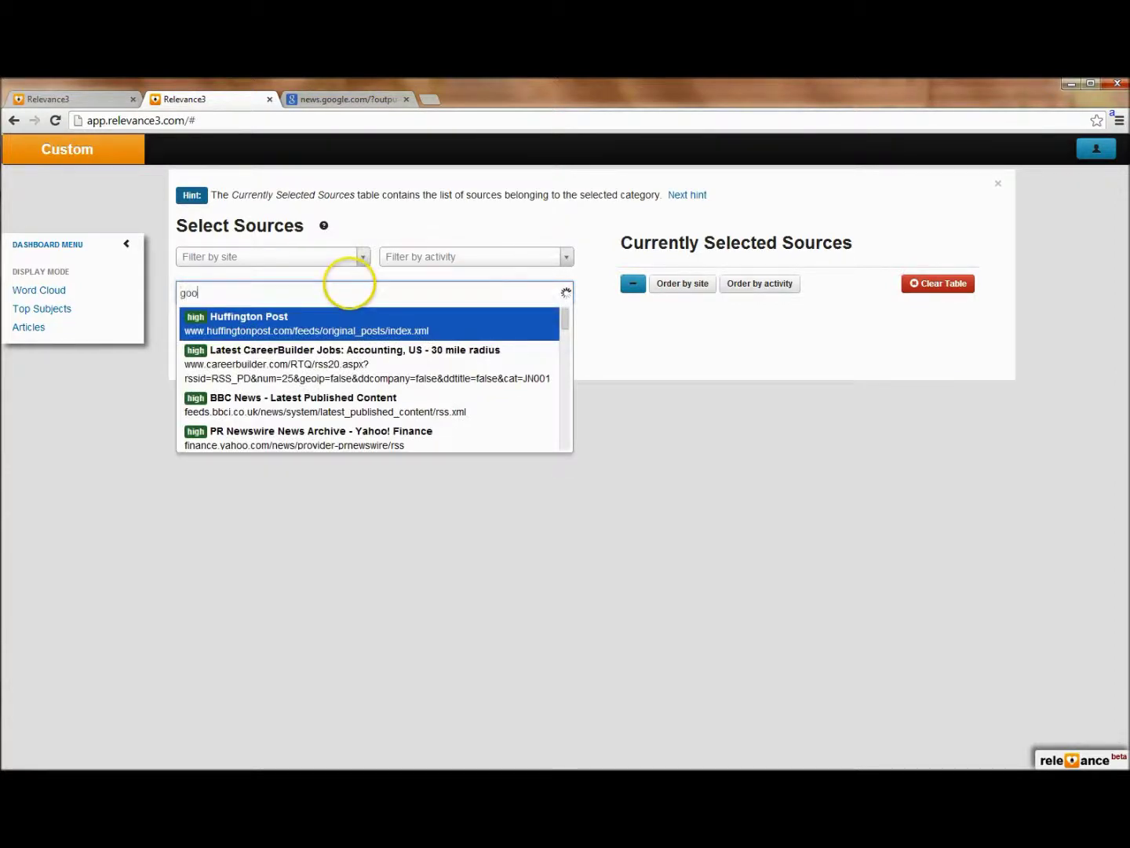
pyautogui.write('gle')
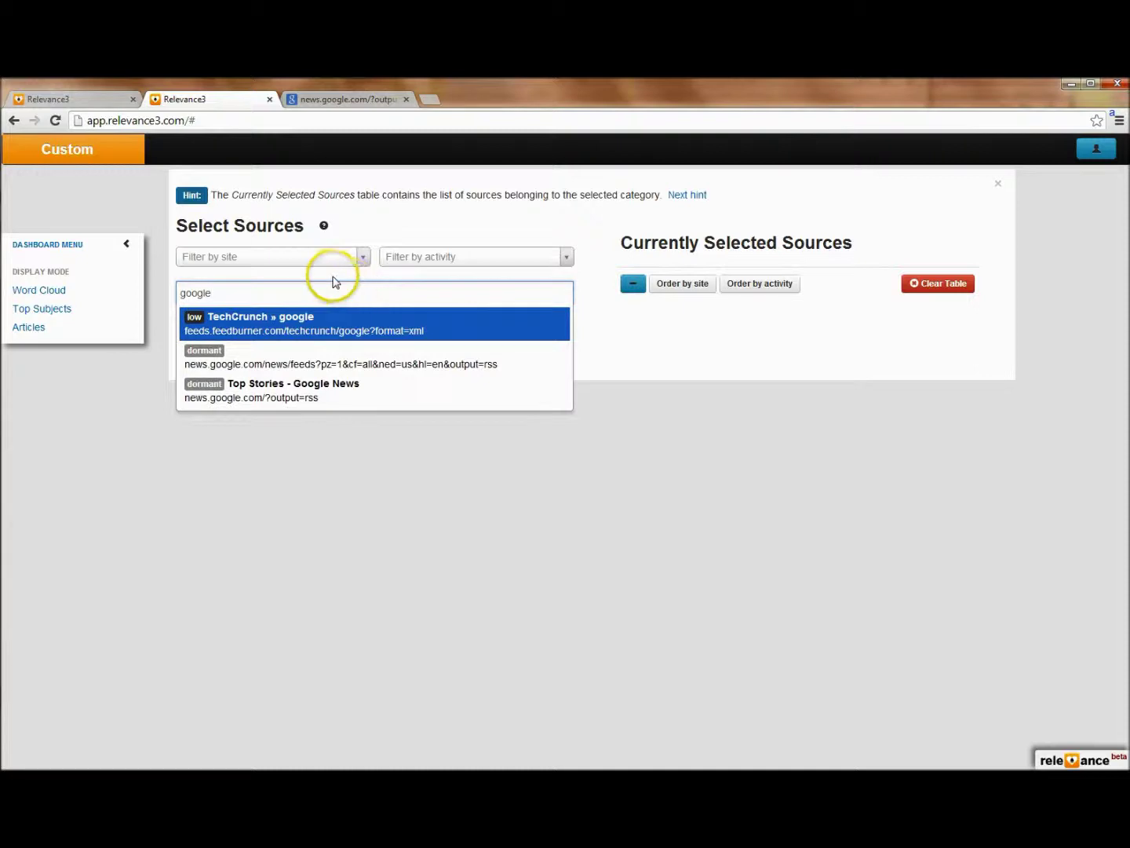
# Pick Top Stories - Google News as the category's only source, apply the change, and look through the resulting top subjects.
pyautogui.click(330, 390)
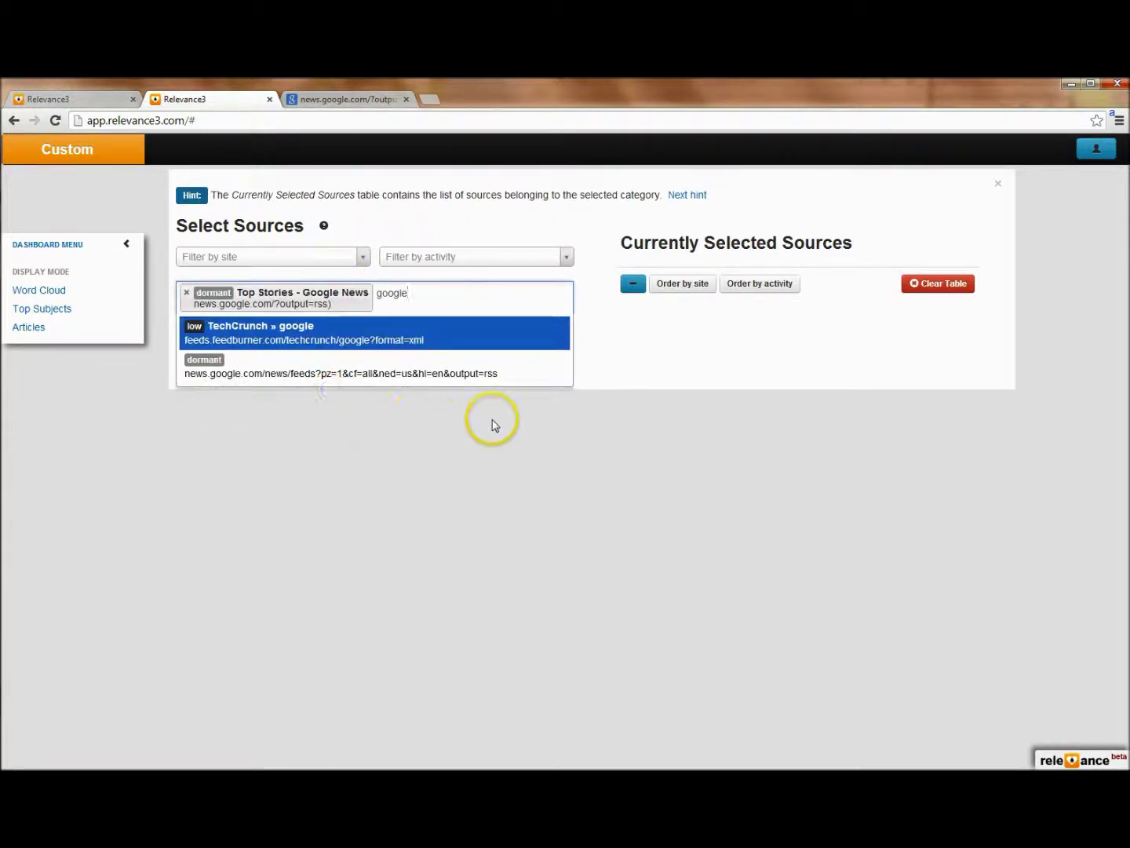
pyautogui.click(618, 328)
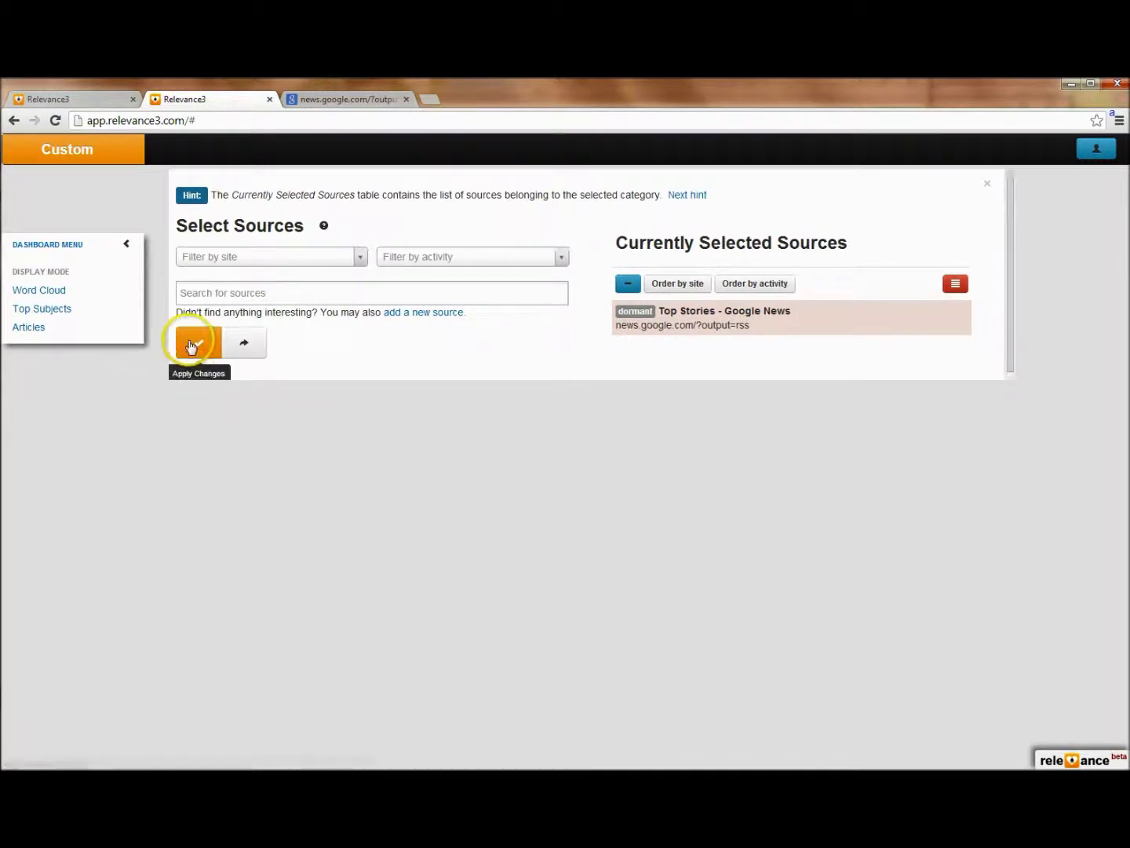
pyautogui.click(193, 343)
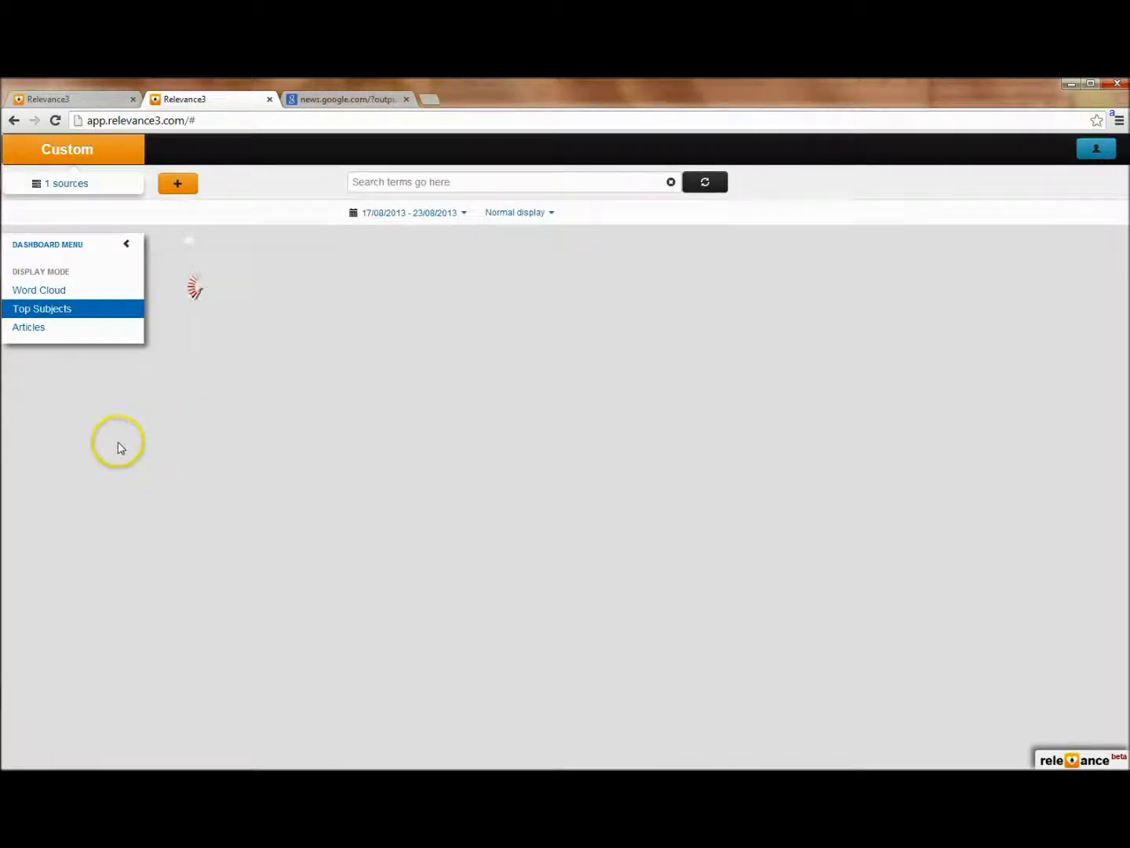
pyautogui.scroll(-2, 123, 435)
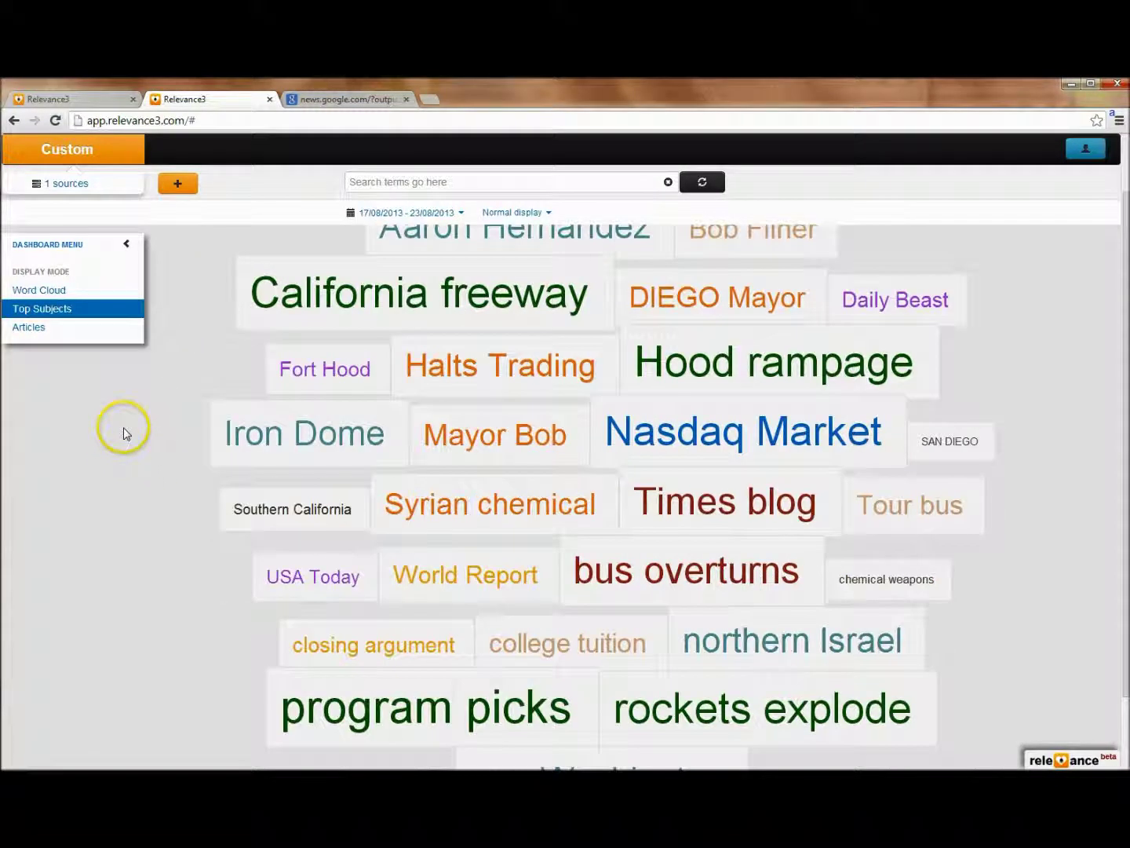
pyautogui.scroll(2, 124, 439)
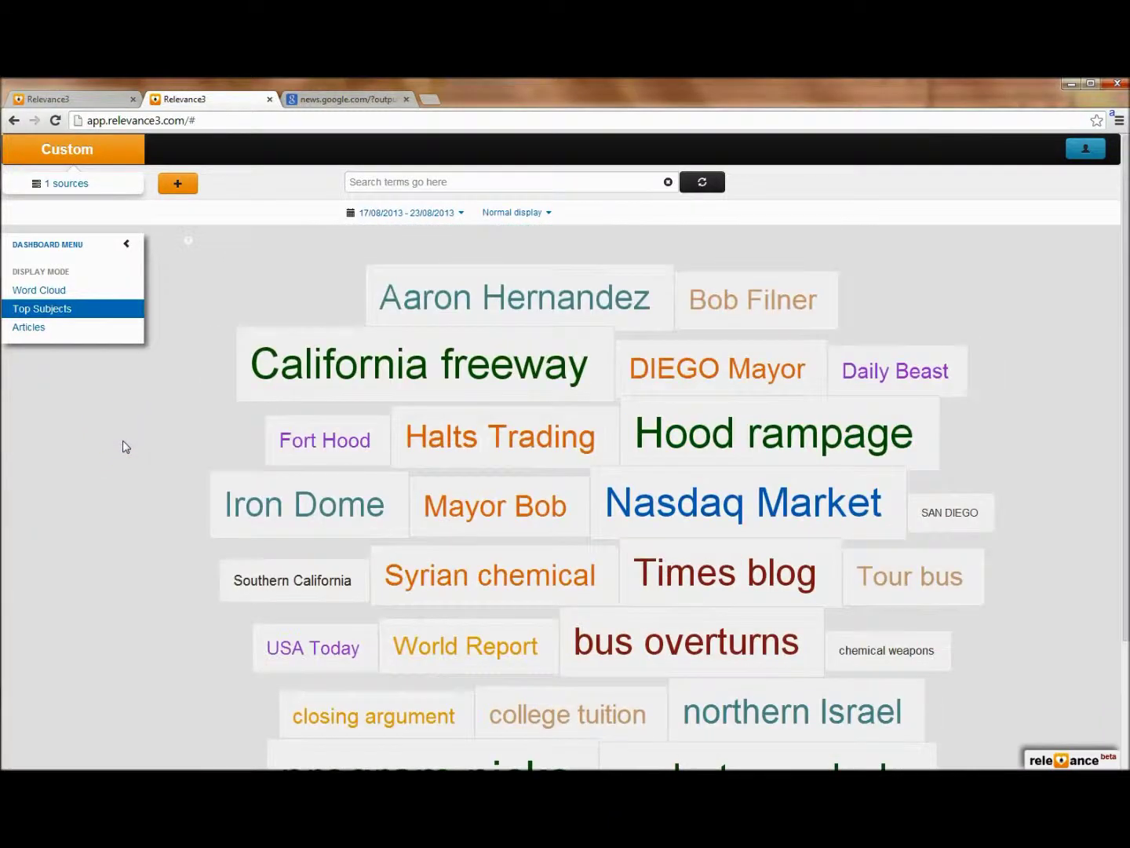